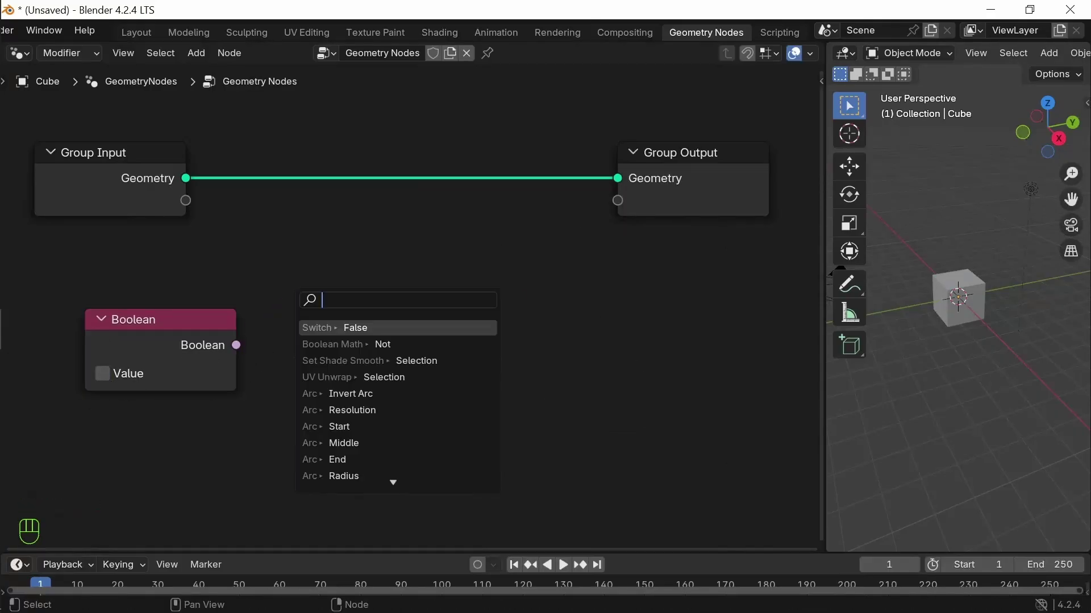
pyautogui.scroll(-1, 397, 397)
pyautogui.click(448, 396)
pyautogui.hotkey('ctrl', 'z')
# - Insert a Subdivision Surface node between Group Input and Group Output and set its Level to 2
pyautogui.hotkey('shift', 'a')
pyautogui.write('sub')
pyautogui.click(398, 292)
pyautogui.click(476, 265)
pyautogui.scroll(5, 476, 265)
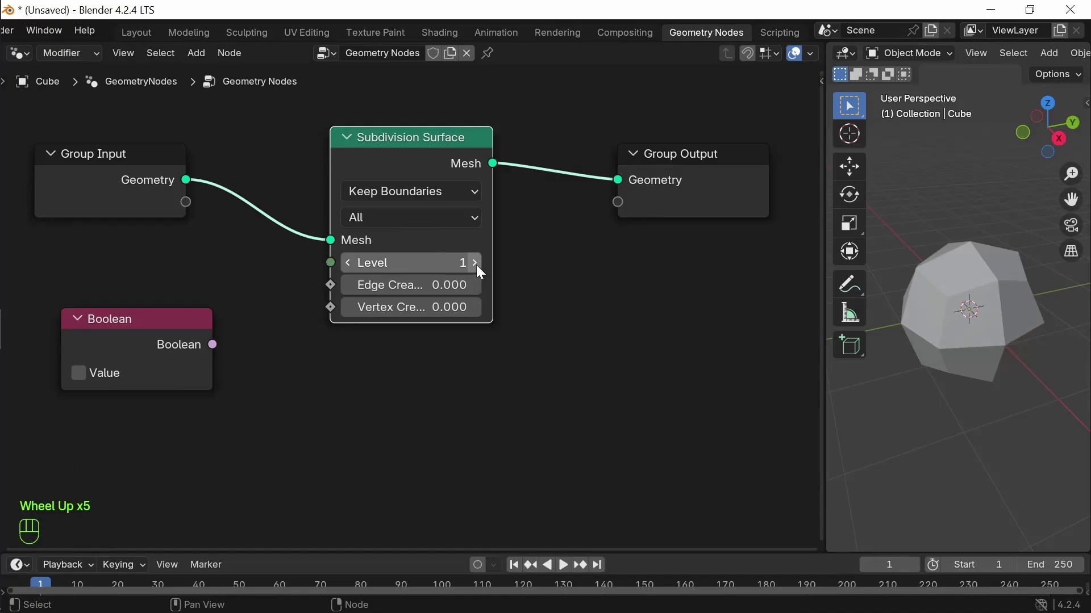
pyautogui.click(476, 264)
# - Connect the Boolean node to the Subdivision Surface's Vertex Crease, and toggle the Boolean value and the Shade Smooth option
pyautogui.moveTo(211, 345); pyautogui.dragTo(331, 308)
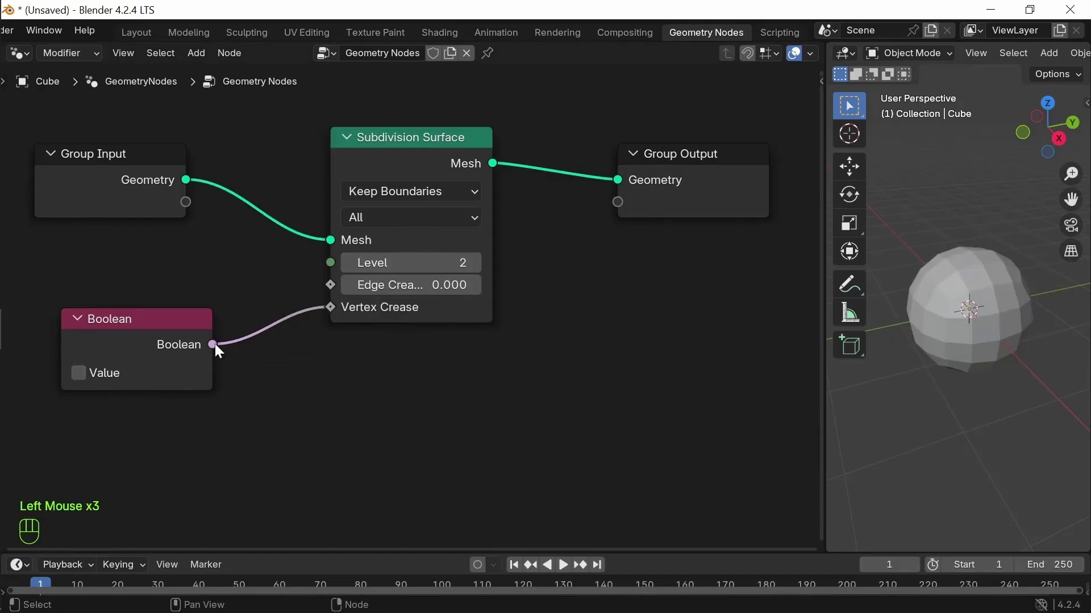
pyautogui.click(201, 372)
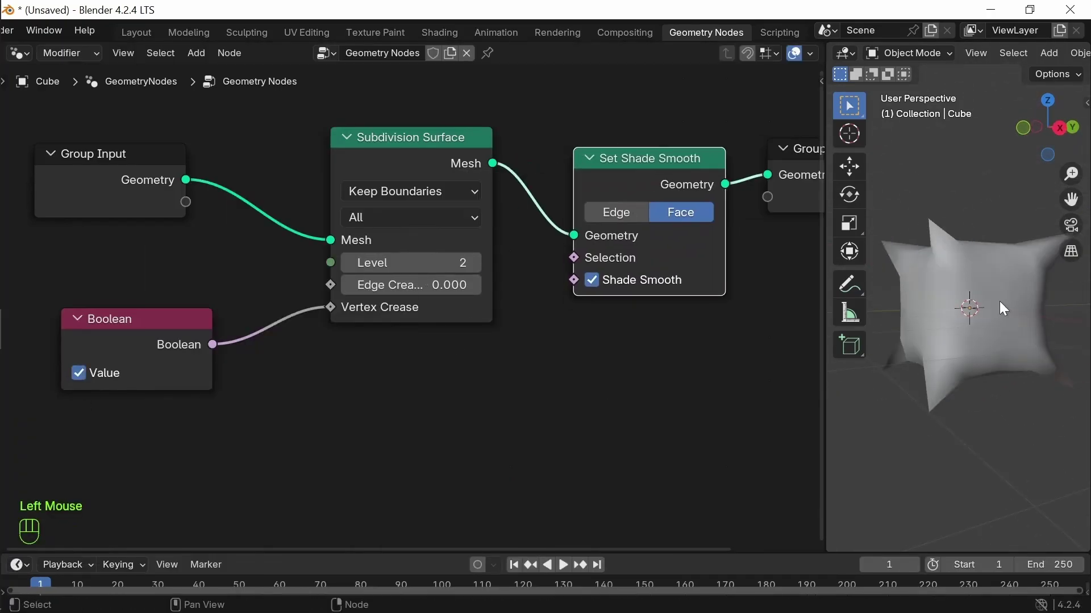
pyautogui.click(590, 277)
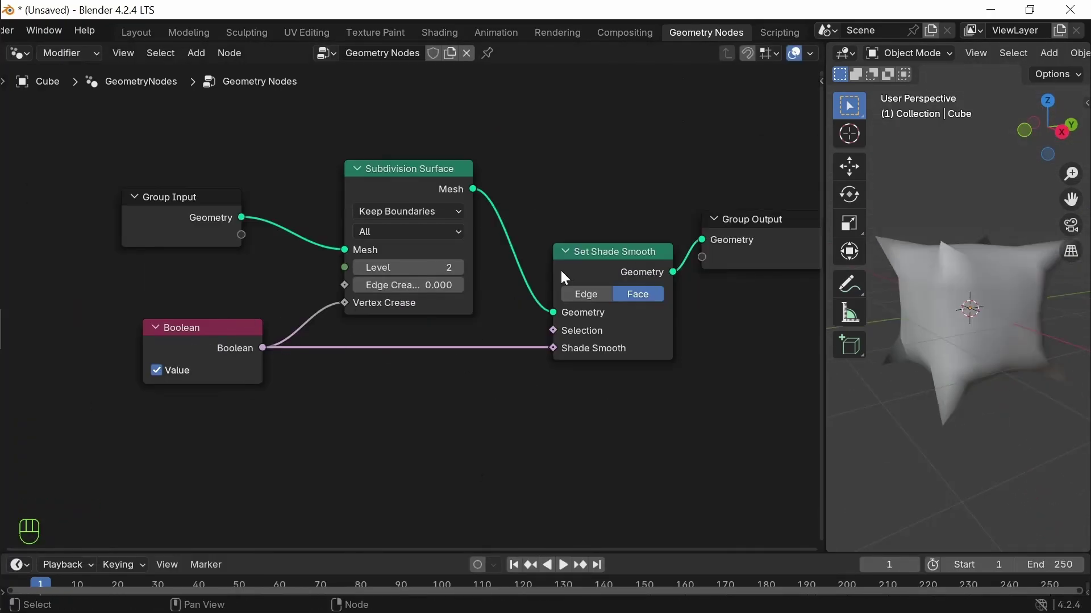
# - Connect the Boolean node to the Subdivision Surface's Level input and toggle the Boolean value off and on again
pyautogui.click(155, 370)
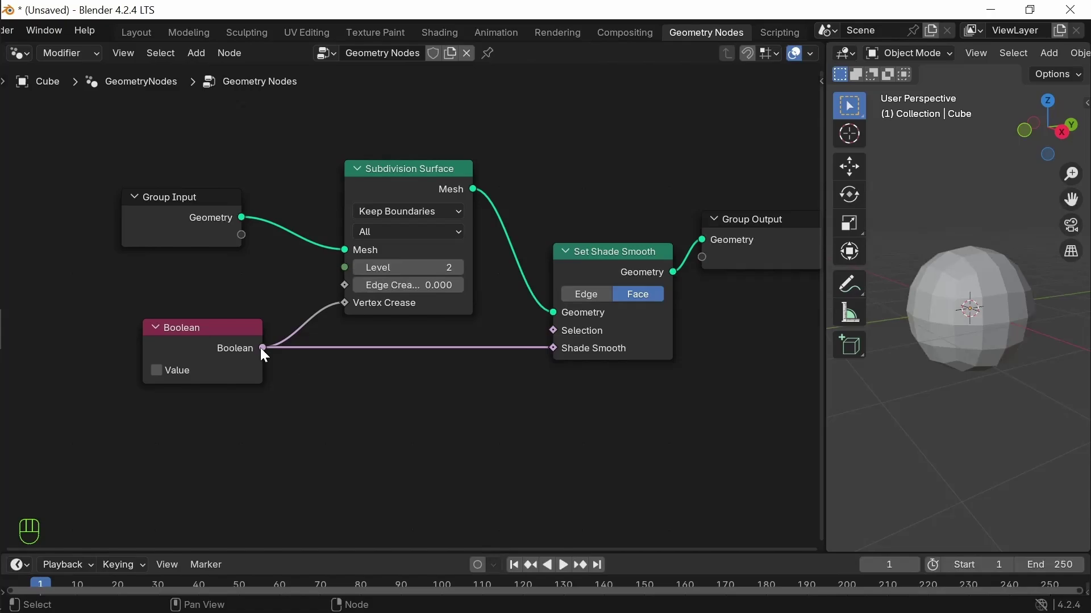
pyautogui.moveTo(262, 347); pyautogui.dragTo(345, 267)
pyautogui.click(155, 370)
pyautogui.moveTo(188, 328); pyautogui.dragTo(147, 327)
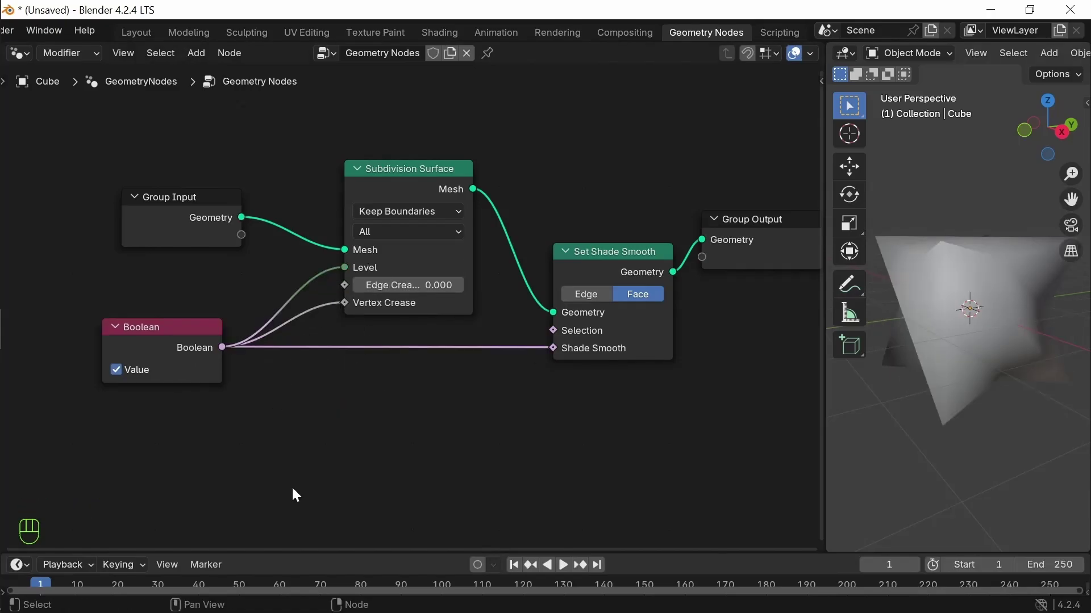
# - Try a Transform Geometry node after the Subdivision Surface, and disconnect the Boolean node from the Level input
pyautogui.hotkey('shift', 'a')
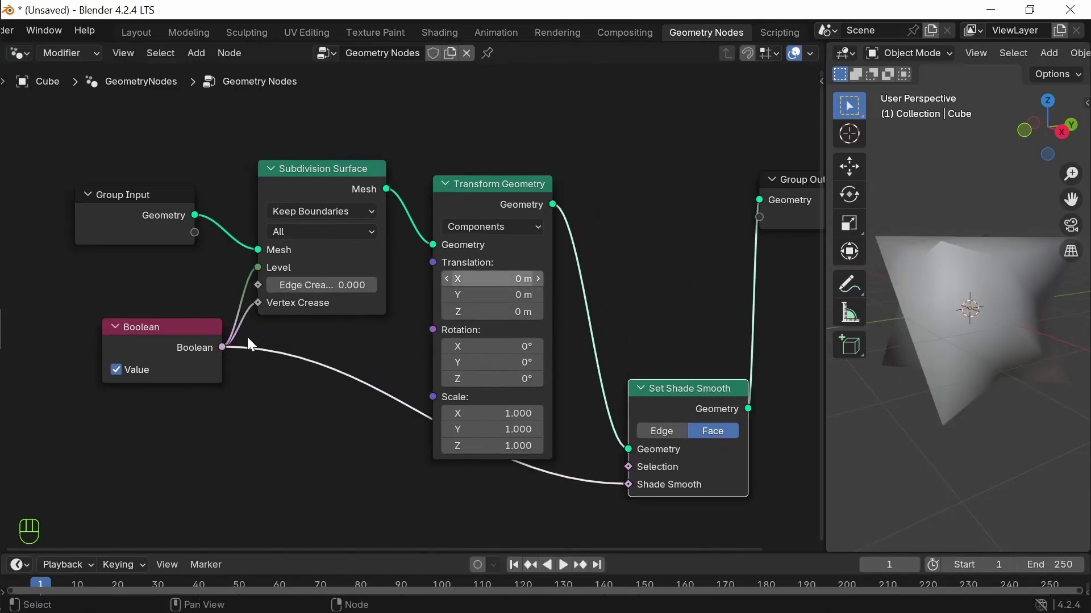
pyautogui.click(117, 370)
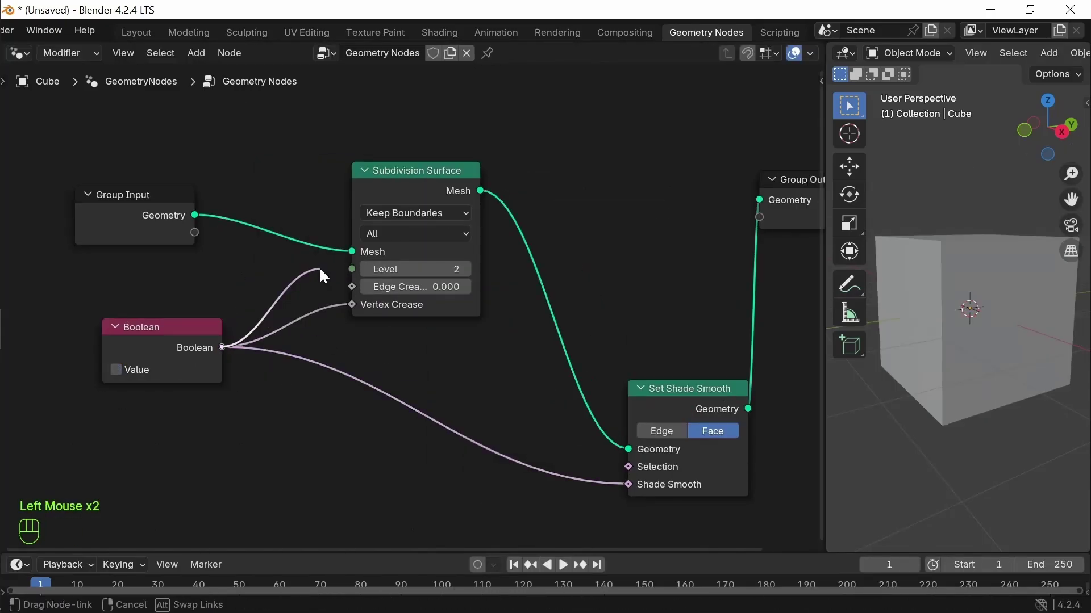
pyautogui.moveTo(319, 267); pyautogui.dragTo(317, 355)
pyautogui.click(94, 370)
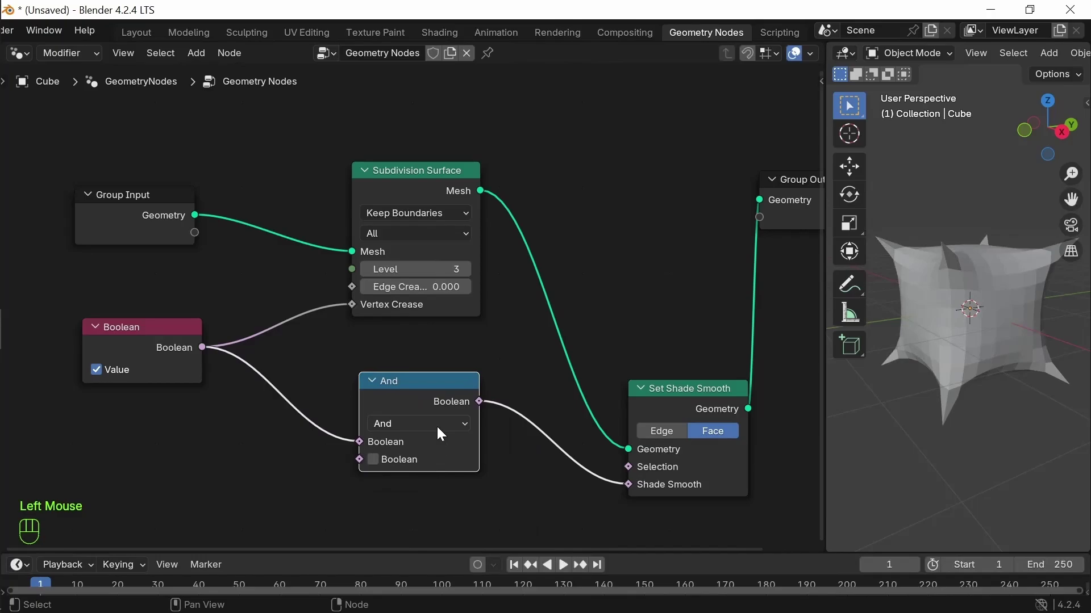
# - Change the operation of the And node feeding Shade Smooth and toggle the Boolean value
pyautogui.click(440, 435)
pyautogui.click(474, 401)
pyautogui.click(116, 370)
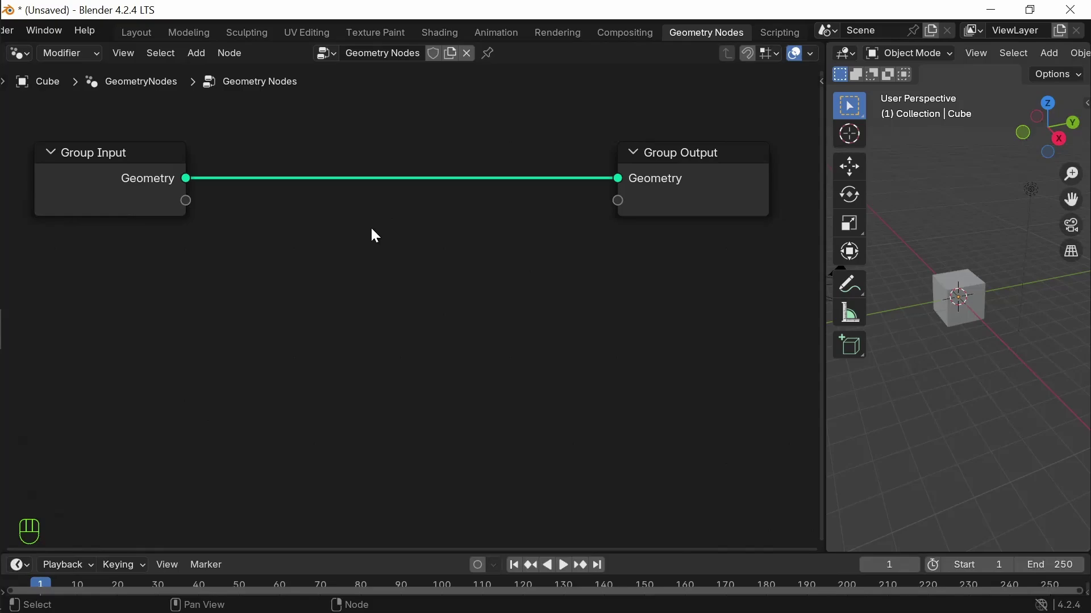
# - Add a Boolean constant input node below Group Input and toggle its value on and off again
pyautogui.rightClick(45, 371)
pyautogui.moveTo(47, 370)
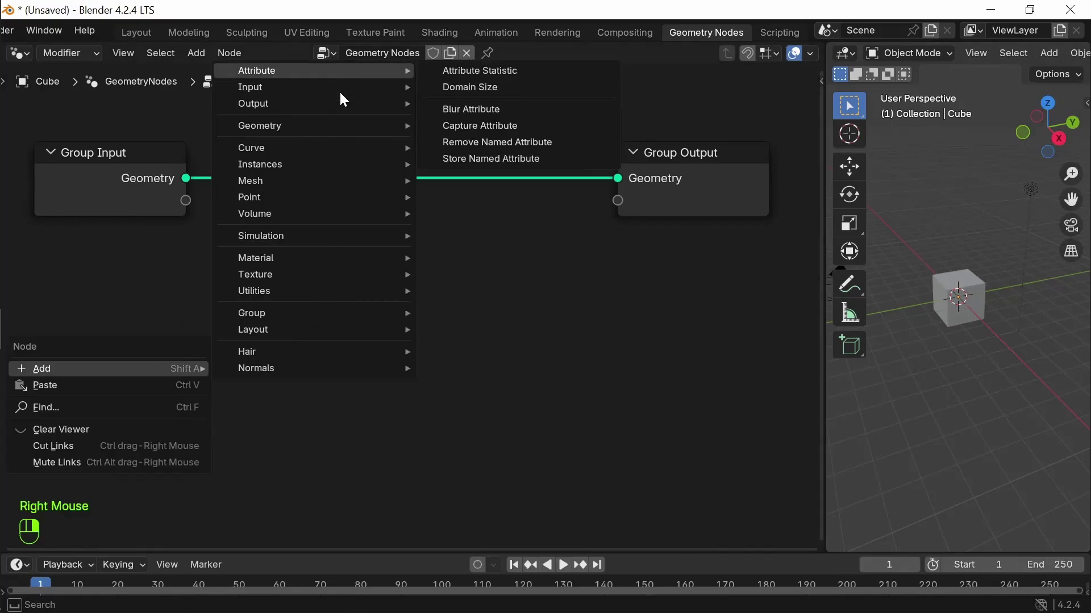
pyautogui.moveTo(339, 90)
pyautogui.moveTo(510, 81)
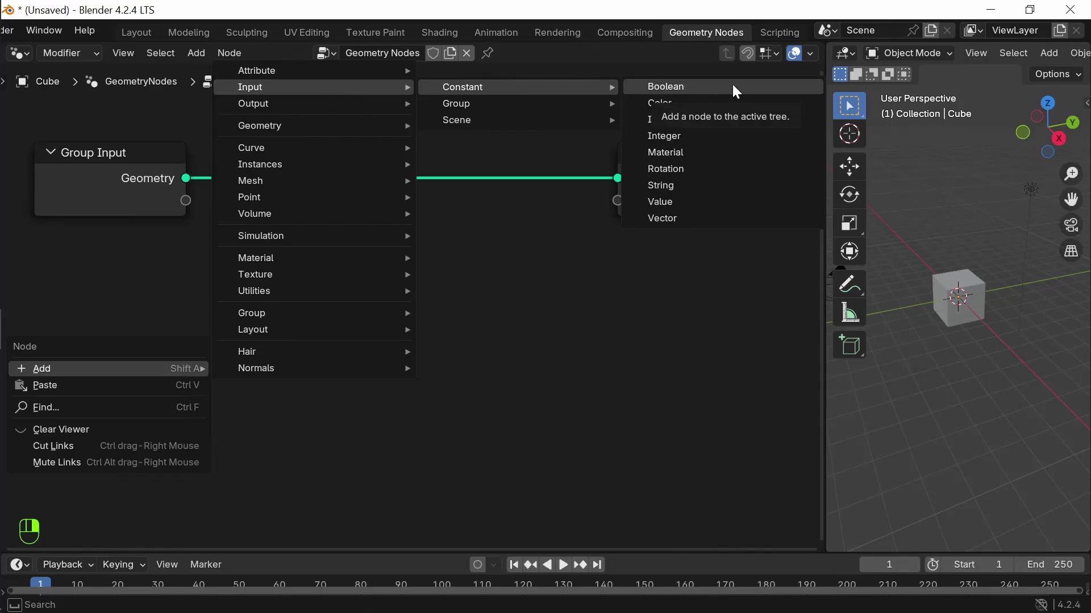
pyautogui.click(709, 90)
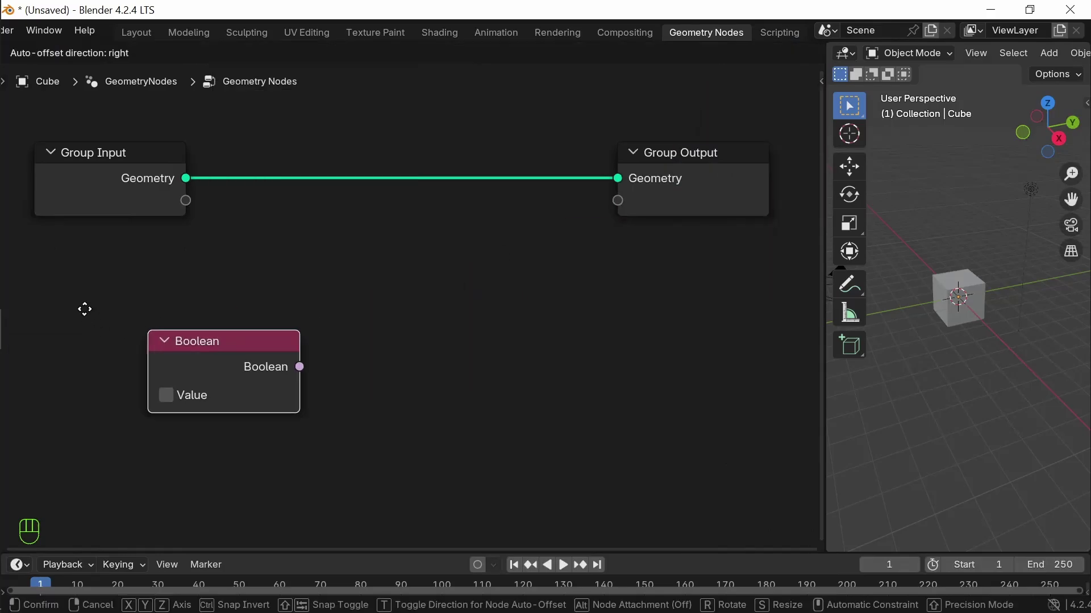
pyautogui.click(229, 373)
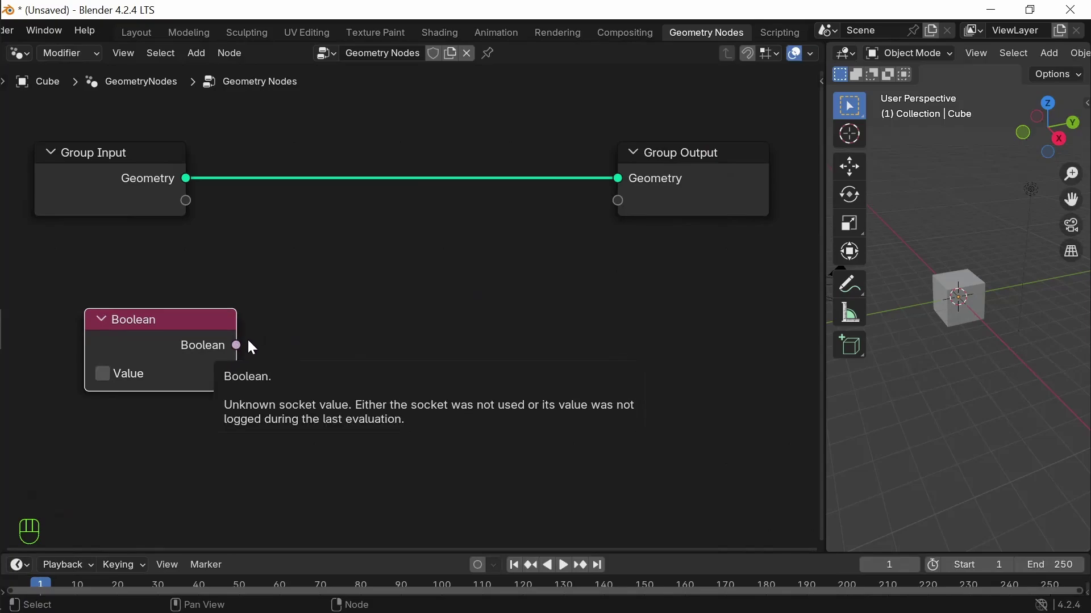
pyautogui.click(109, 380)
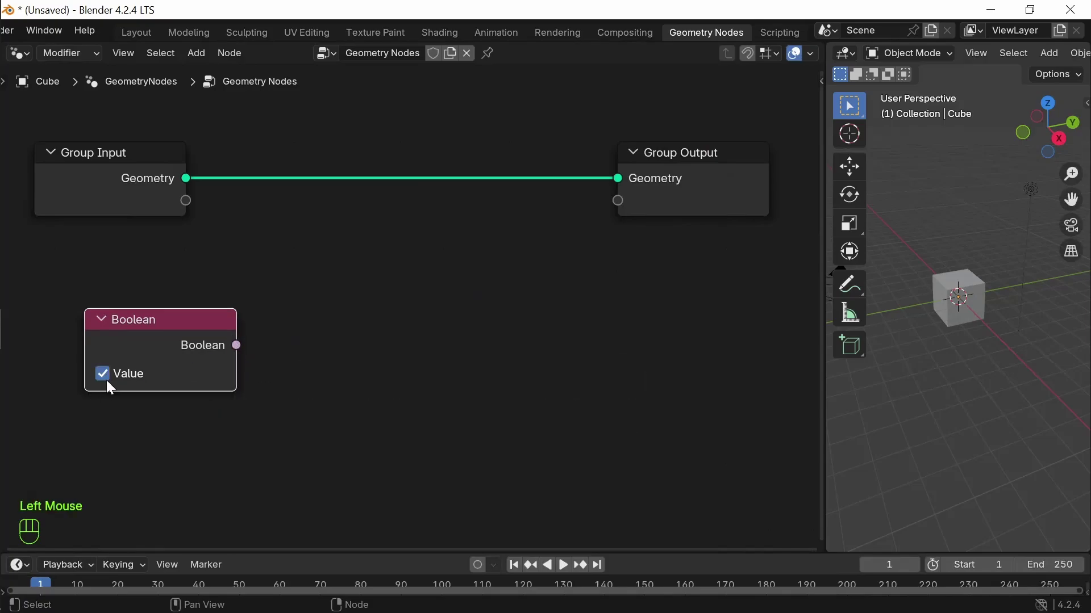
pyautogui.click(107, 380)
# - Browse the nodes that accept the Boolean output and add a connected Evaluate on Domain node using its Value input
pyautogui.moveTo(239, 346); pyautogui.dragTo(293, 295)
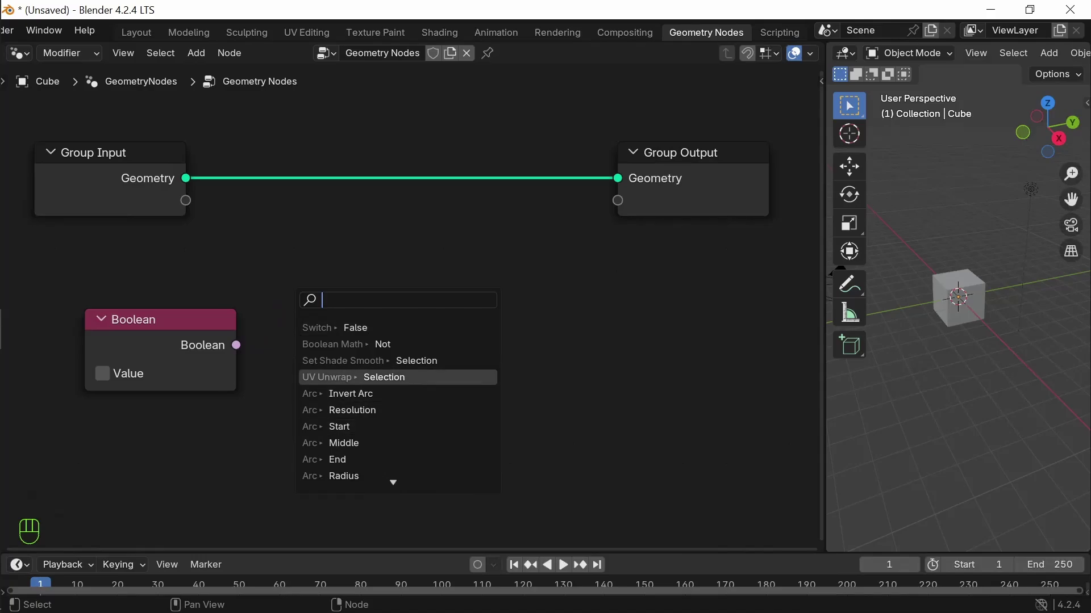
pyautogui.scroll(-12, 398, 398)
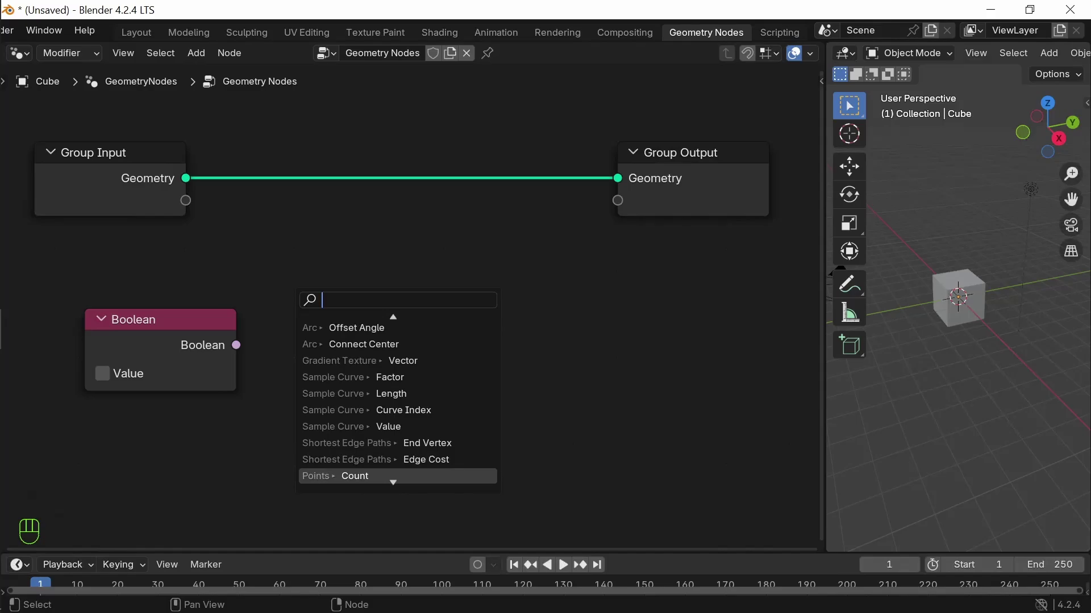
pyautogui.scroll(-20, 393, 477)
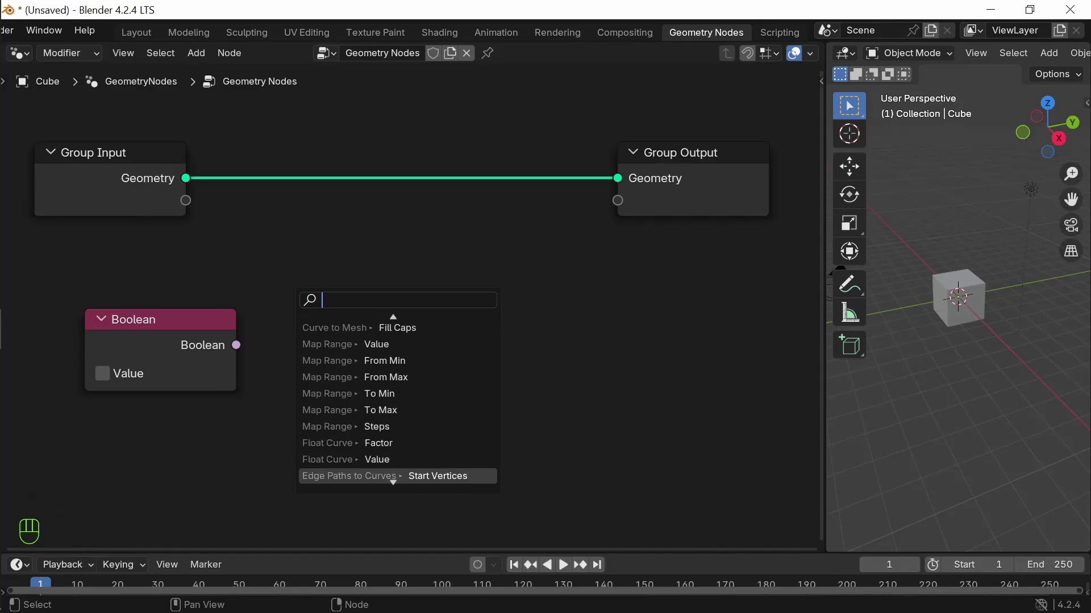
pyautogui.scroll(-10, 397, 403)
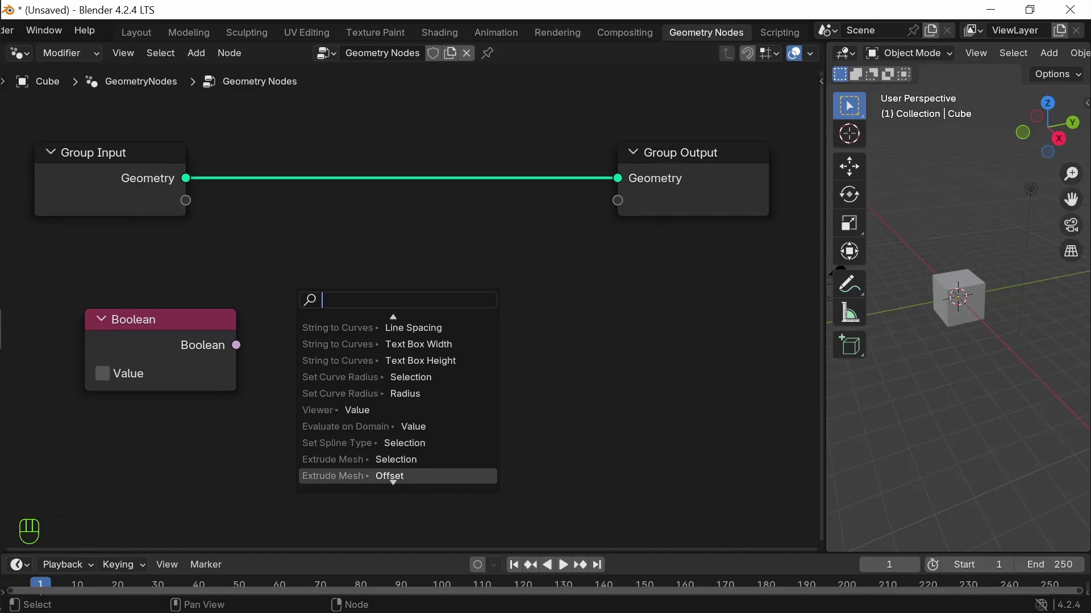
pyautogui.click(398, 426)
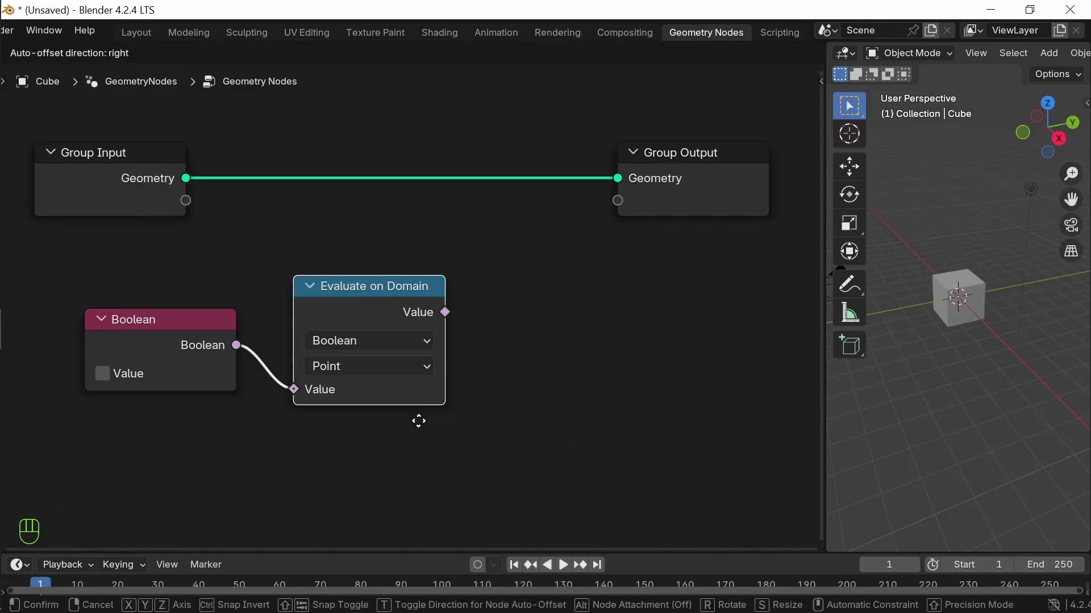
pyautogui.click(489, 350)
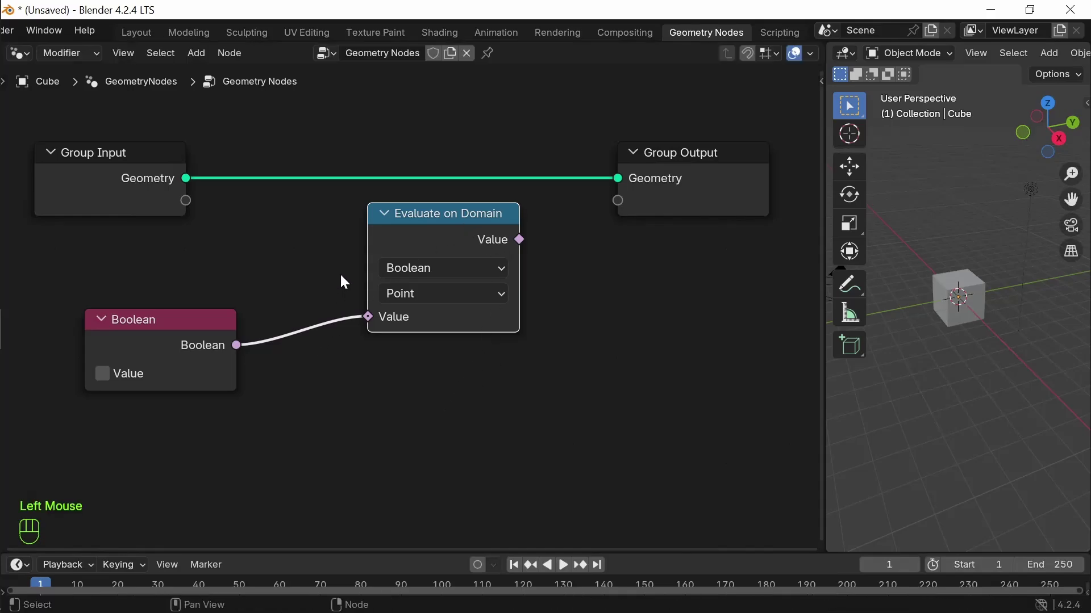
# - Cut the link from the Boolean node and delete the Evaluate on Domain node
pyautogui.keyDown('ctrl'); pyautogui.moveTo(341, 394); pyautogui.dragTo(370, 349, button='right'); pyautogui.keyUp('ctrl')
pyautogui.click(427, 225)
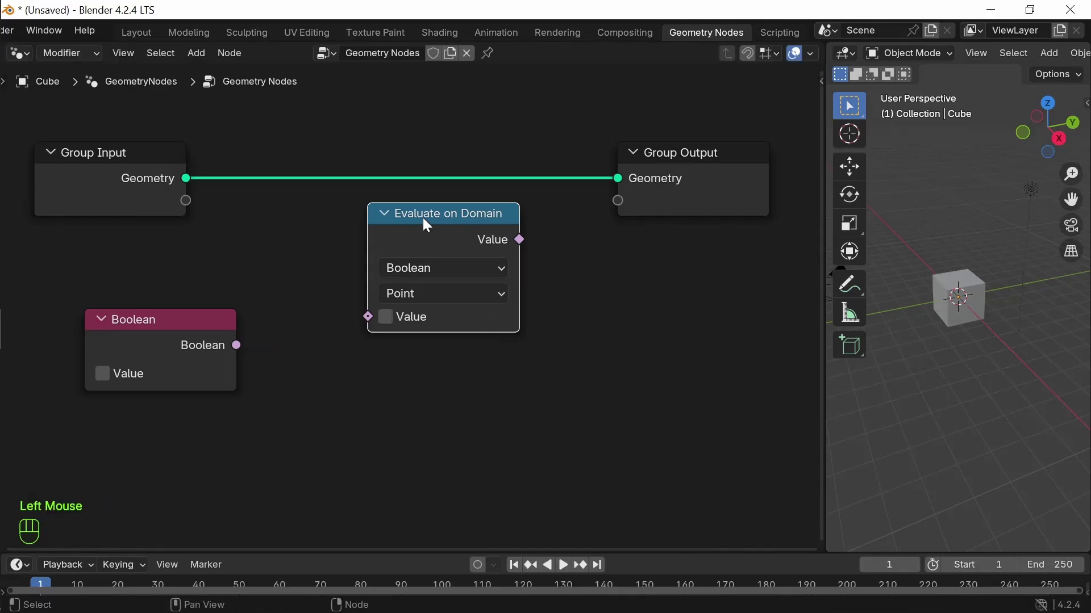
pyautogui.press('Delete')
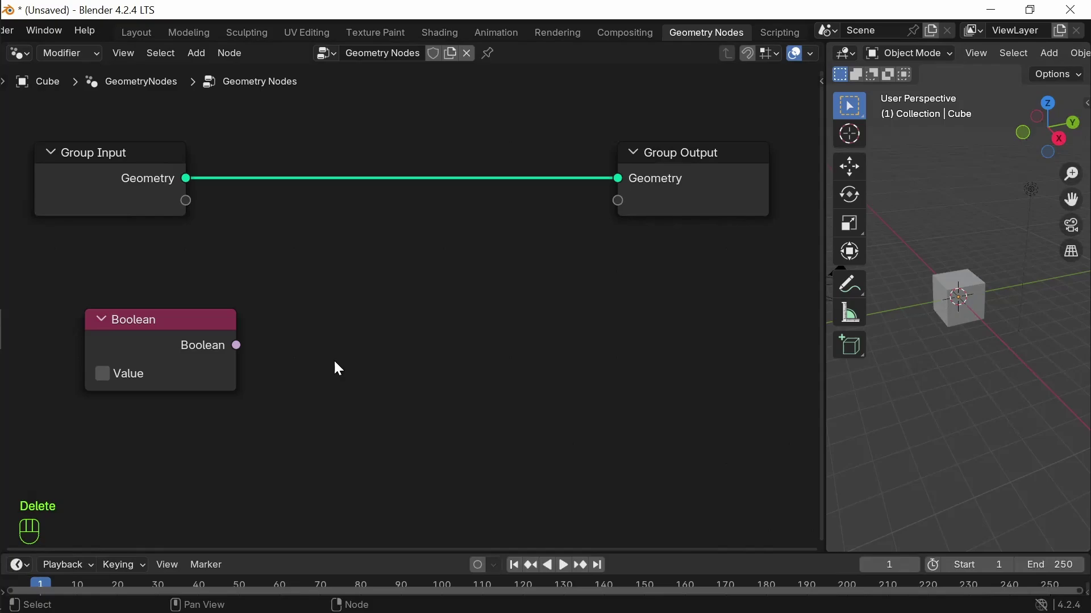
# - Reposition the Boolean node slightly beneath the Group Input node
pyautogui.click(217, 348)
pyautogui.moveTo(175, 322); pyautogui.dragTo(152, 317)
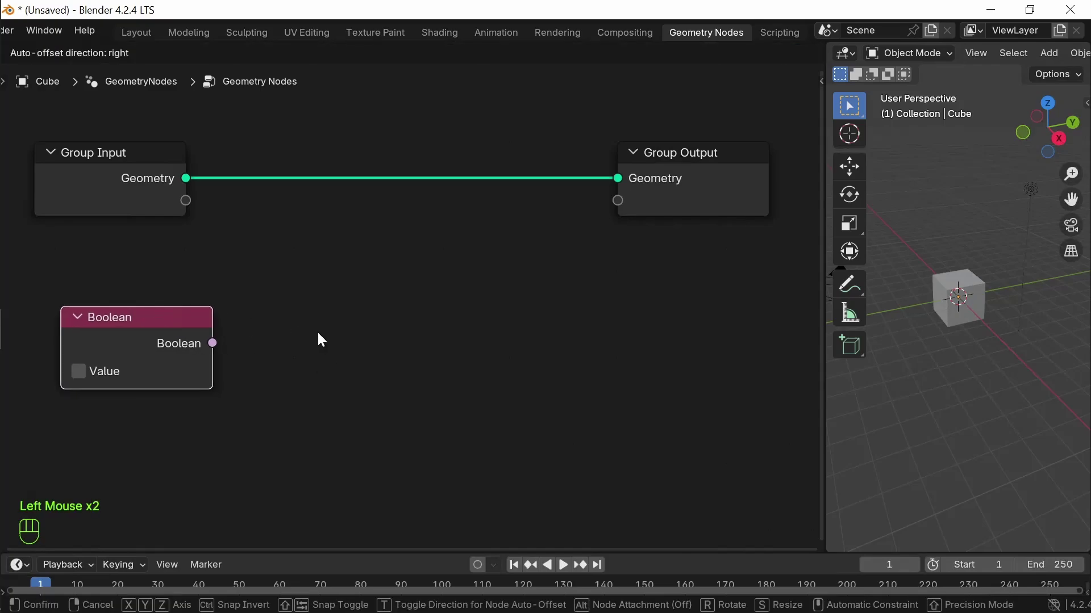
pyautogui.click(332, 319)
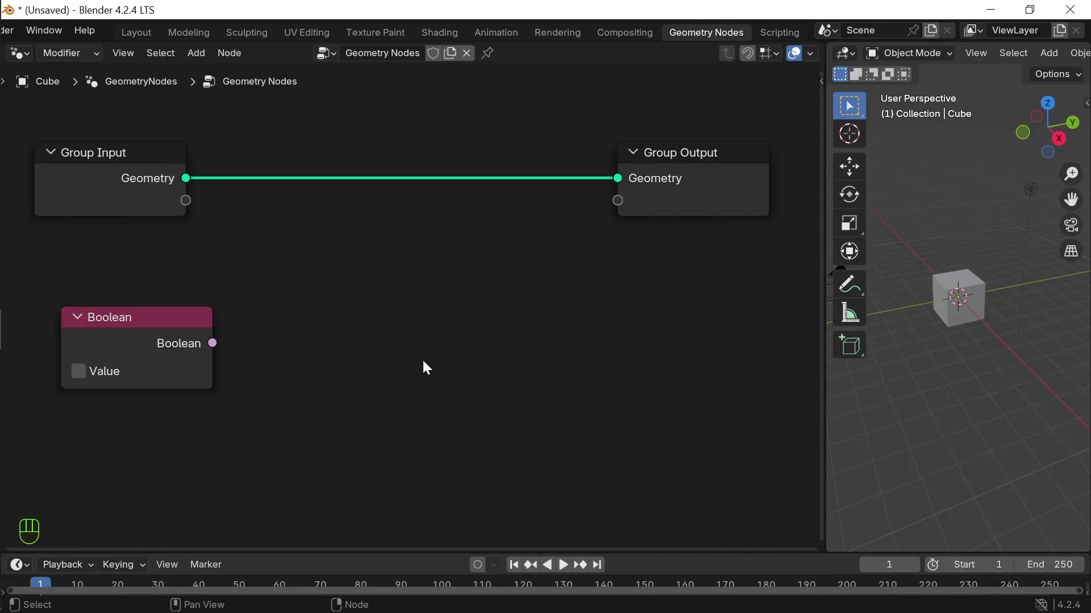
# - Add a Subdivision Surface node on the link between Group Input and Group Output
pyautogui.hotkey('shift', 'a')
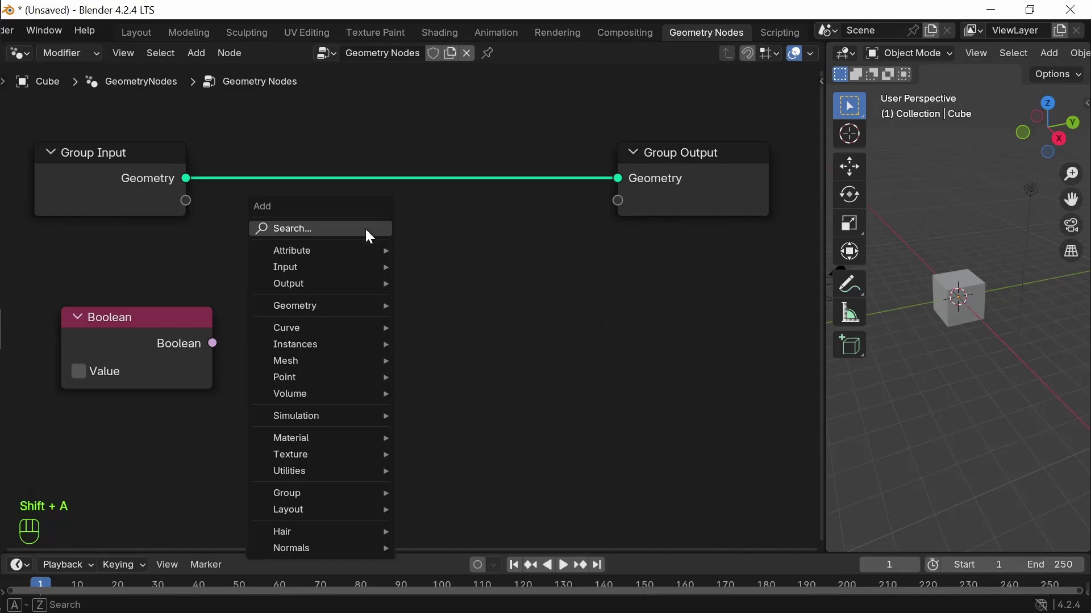
pyautogui.write('sub')
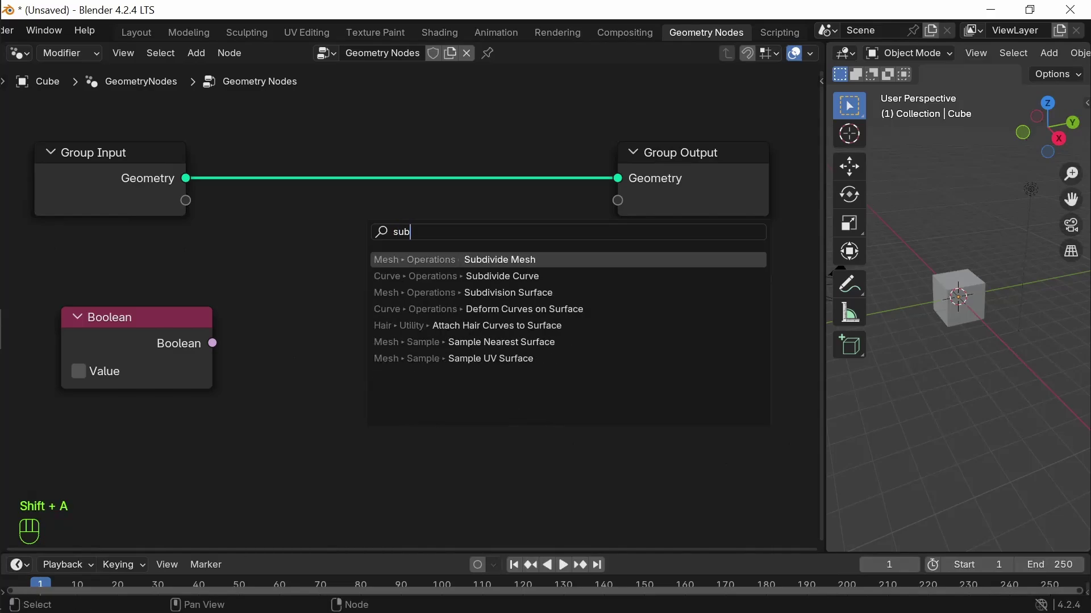
pyautogui.press('Down')
pyautogui.press('Down')
pyautogui.press('Return')
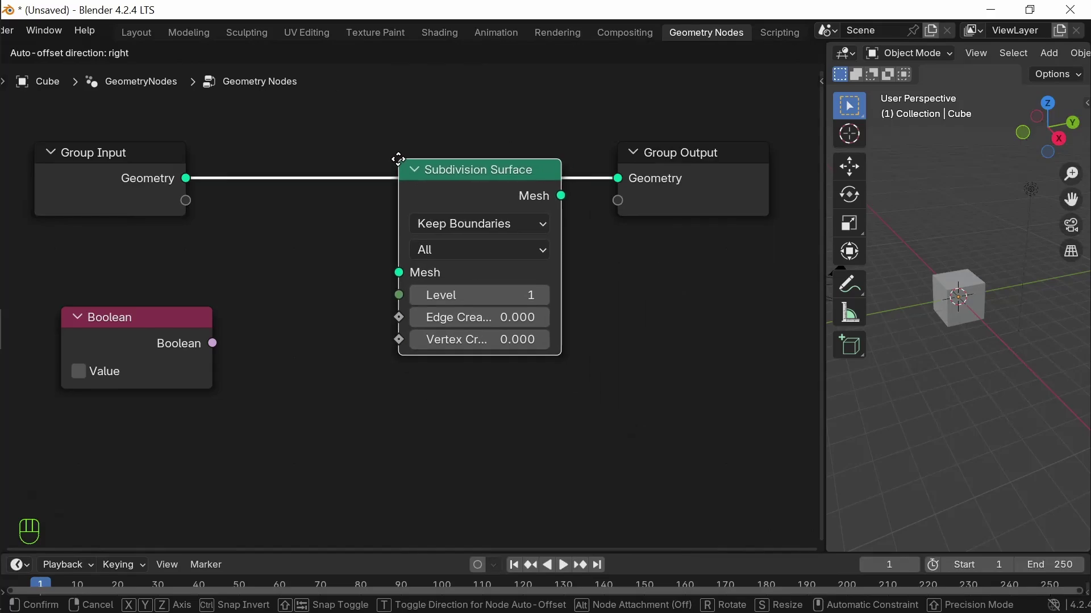
pyautogui.click(329, 127)
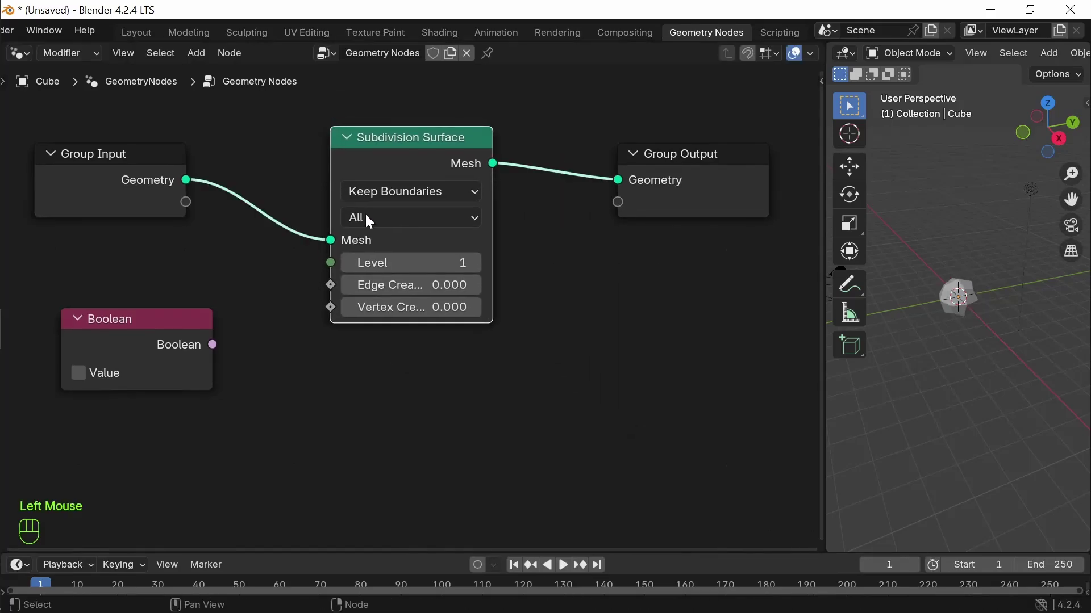
# - Set the Subdivision Surface node's Level to 2 while viewing the cube up close
pyautogui.scroll(2, 983, 311)
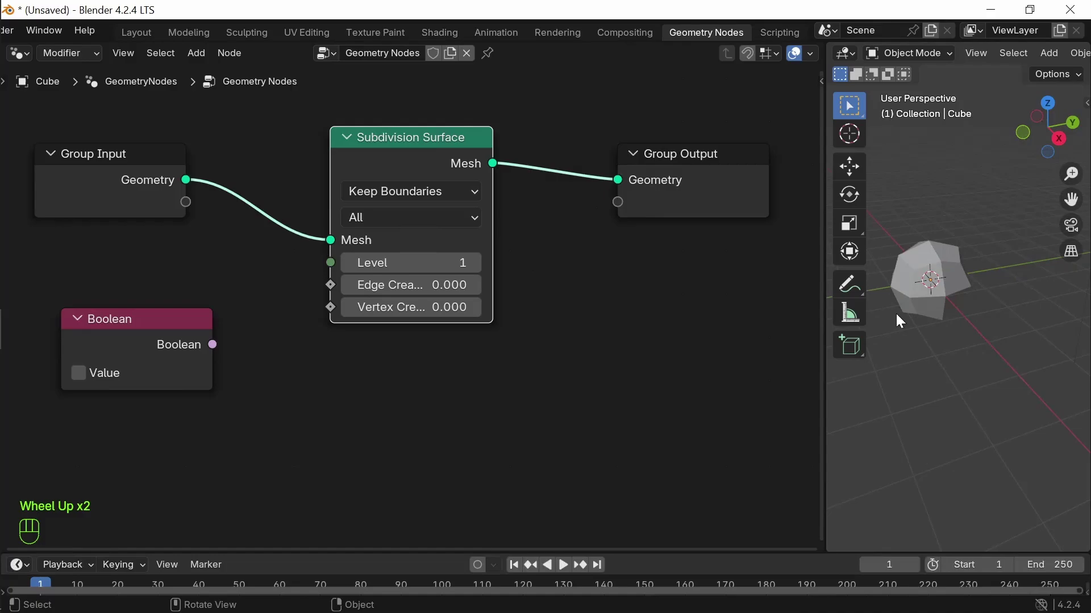
pyautogui.scroll(1, 869, 259)
pyautogui.scroll(2, 887, 251)
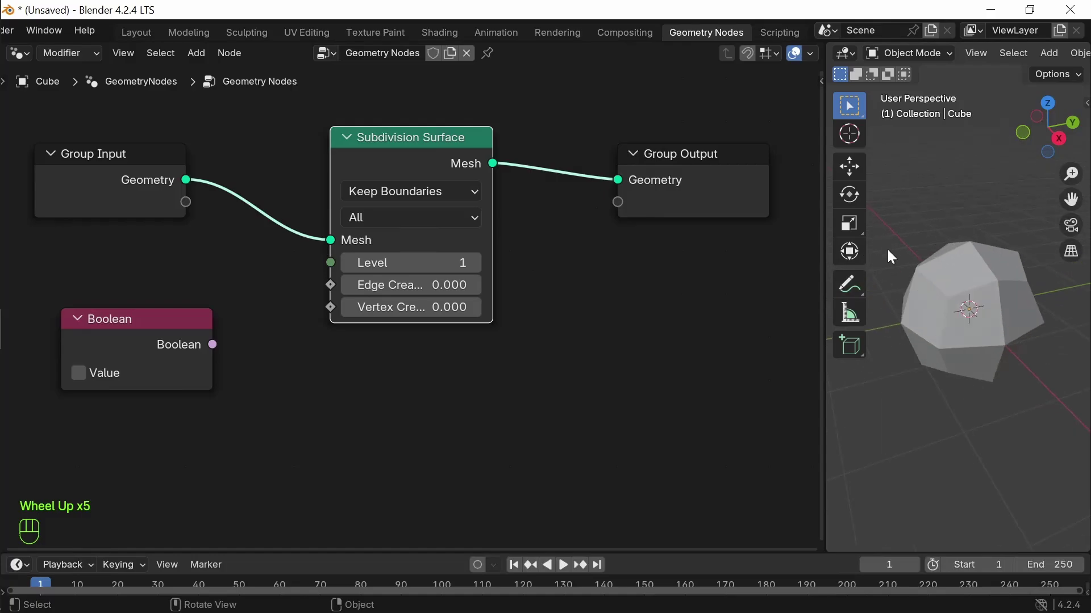
pyautogui.click(476, 263)
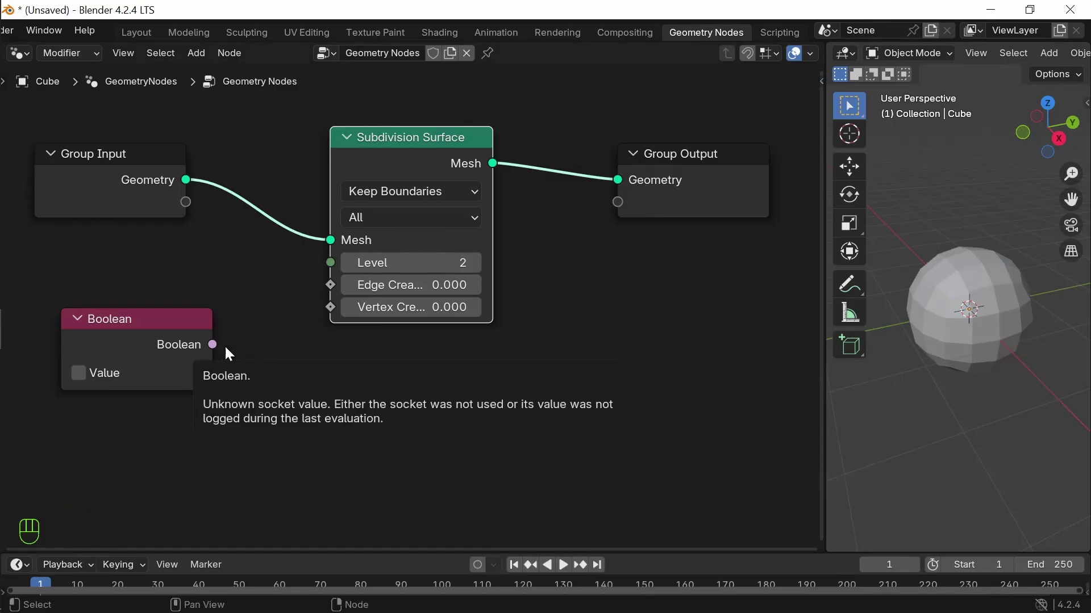
# - Connect the Boolean node's output to the Vertex Crease input of the Subdivision Surface node
pyautogui.moveTo(221, 345); pyautogui.dragTo(401, 421)
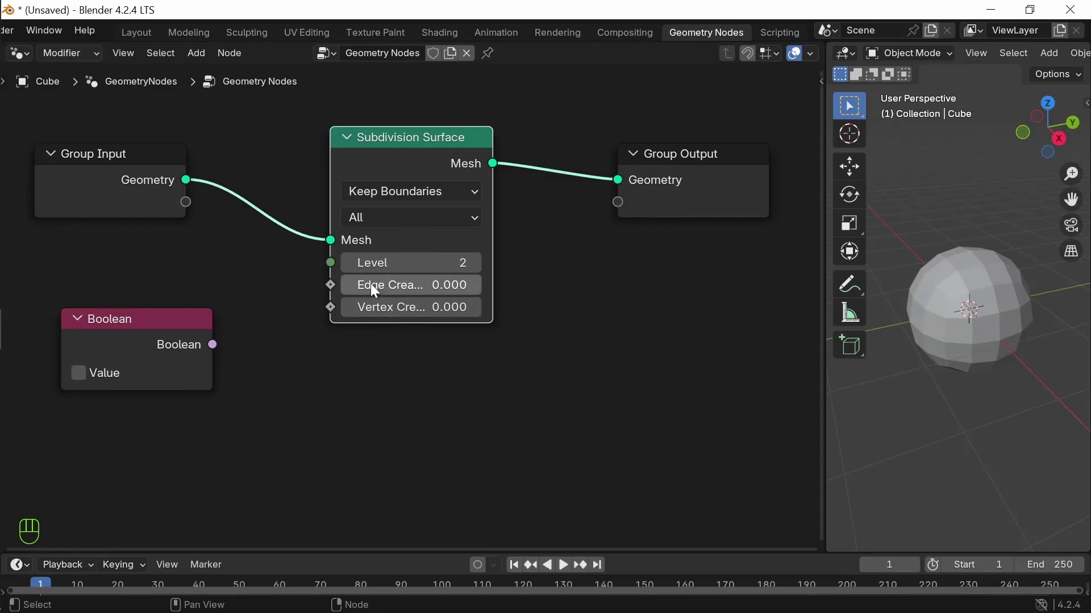
pyautogui.moveTo(373, 286); pyautogui.dragTo(384, 312)
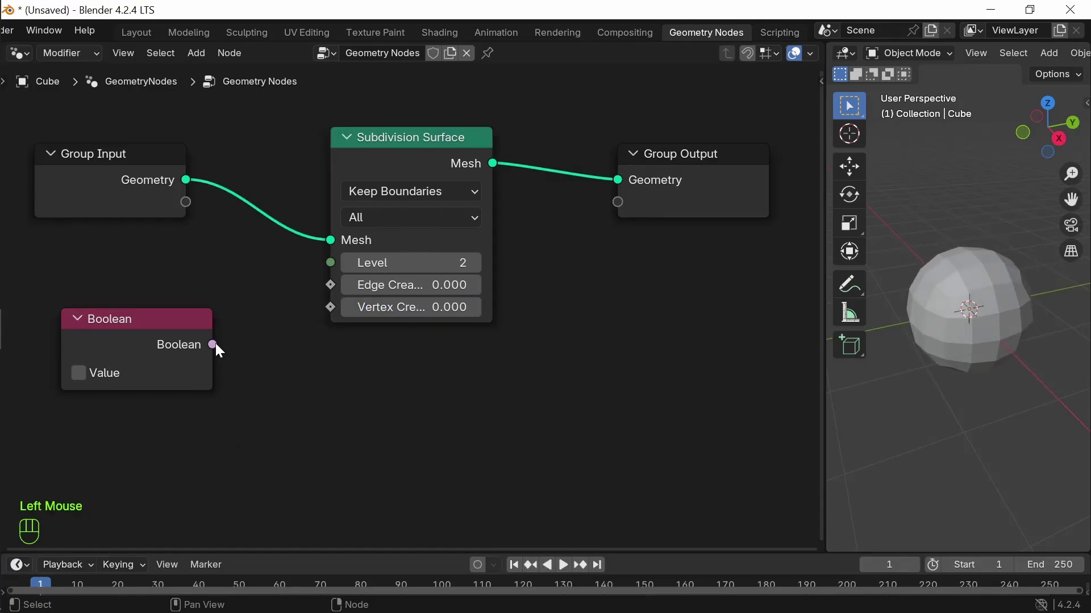
pyautogui.moveTo(210, 344); pyautogui.dragTo(331, 309)
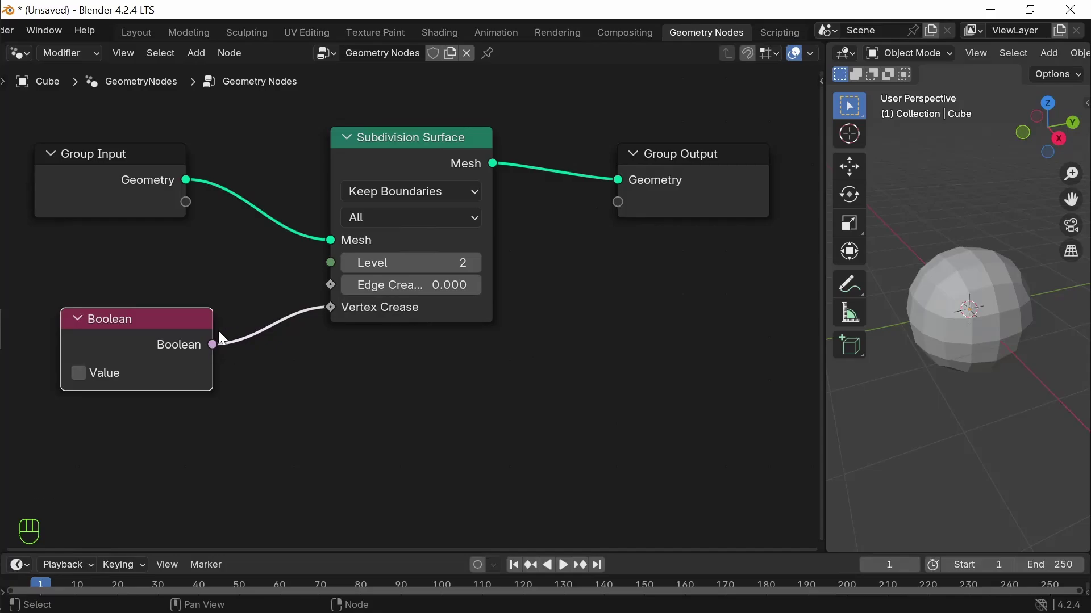
# - Enable the Boolean node's Value, then detach and reconnect its output to the Vertex Crease input
pyautogui.moveTo(211, 345)
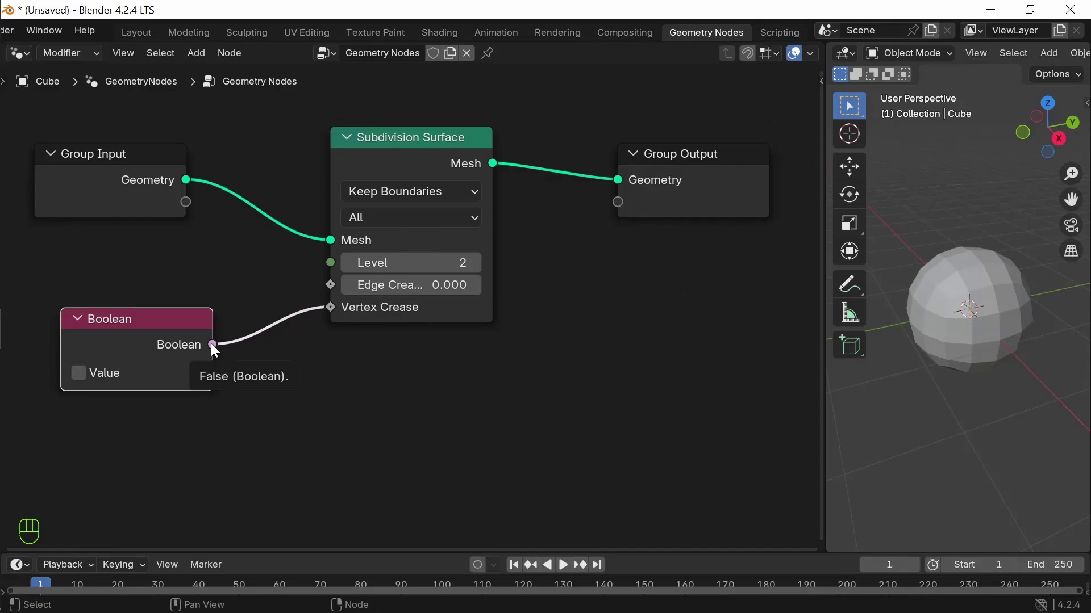
pyautogui.click(78, 375)
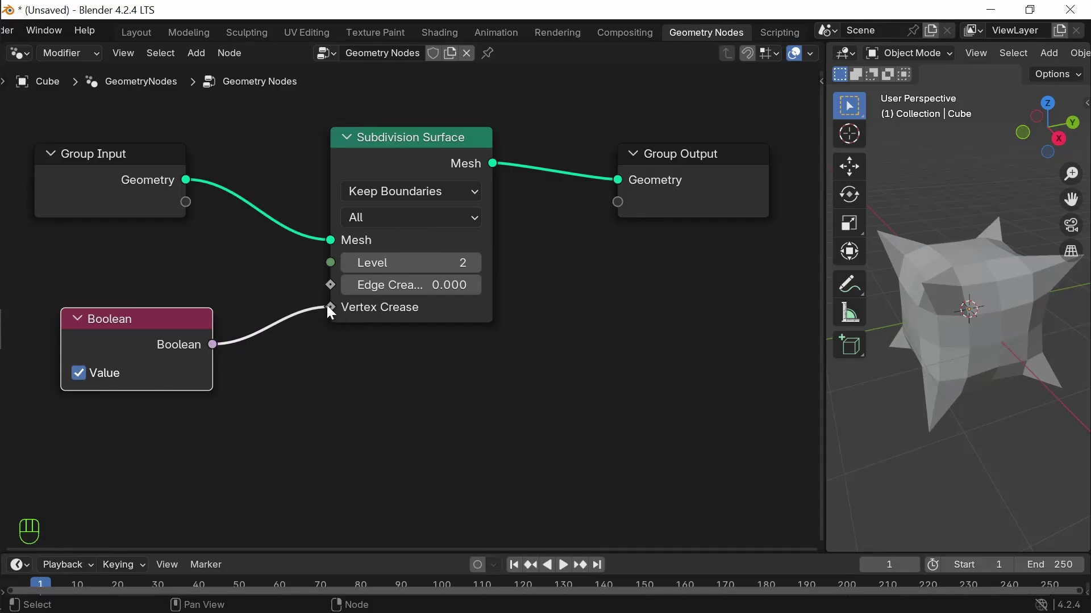
pyautogui.moveTo(327, 306)
pyautogui.moveTo(330, 308); pyautogui.dragTo(268, 305)
pyautogui.moveTo(214, 346); pyautogui.dragTo(330, 307)
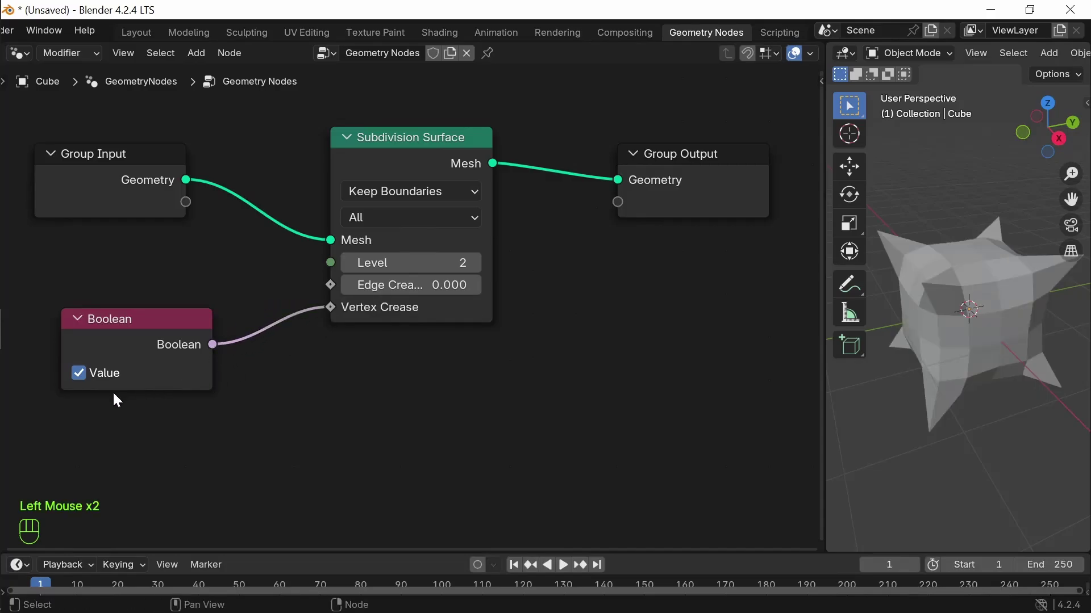
# - Try the Boolean node on Edge Crease, switching Value off and back on, and return its link to Vertex Crease
pyautogui.click(77, 374)
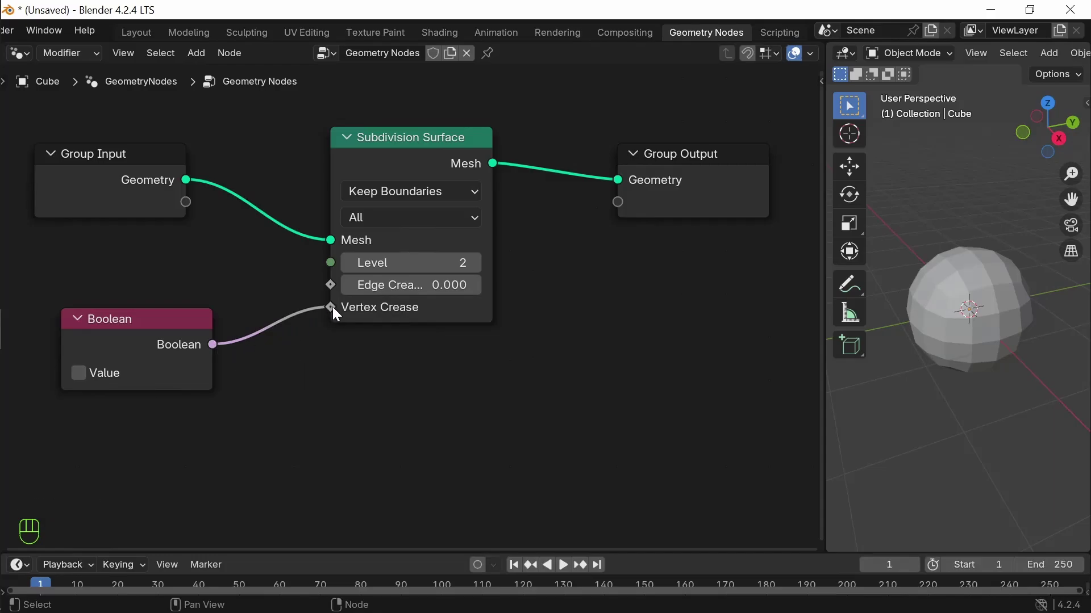
pyautogui.moveTo(333, 309)
pyautogui.moveTo(331, 308); pyautogui.dragTo(325, 289)
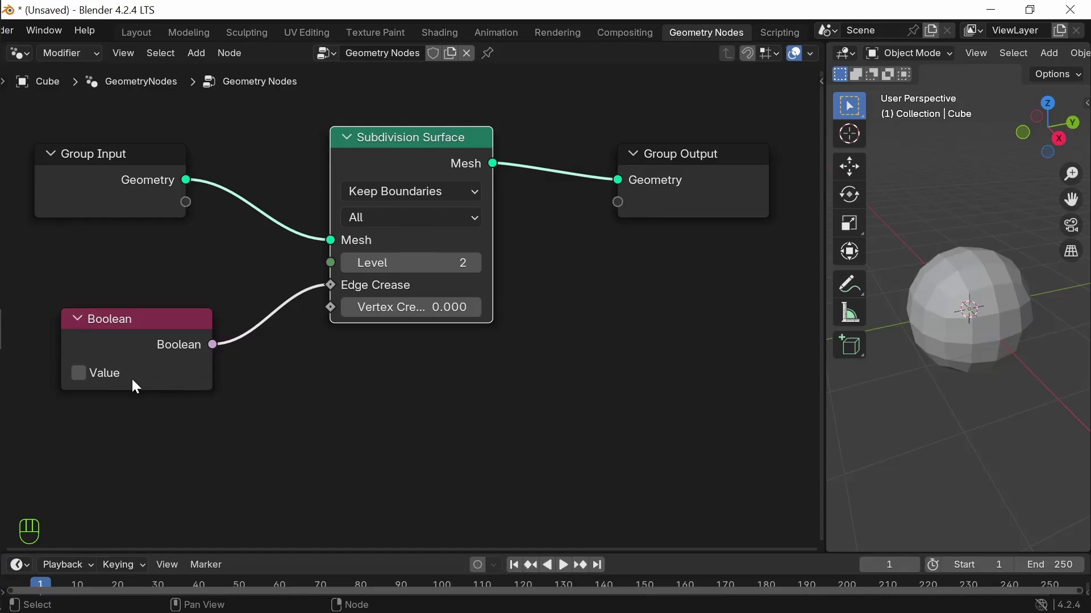
pyautogui.click(78, 373)
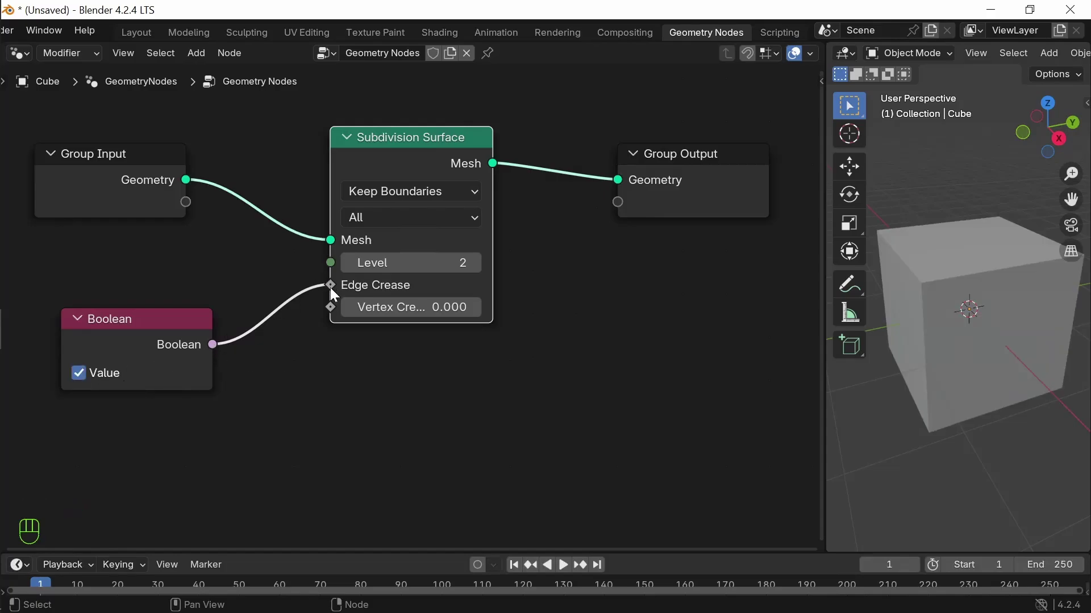
pyautogui.moveTo(333, 292)
pyautogui.mouseDown()
pyautogui.moveTo(310, 301)
pyautogui.moveTo(302, 397)
pyautogui.moveTo(228, 358)
pyautogui.moveTo(328, 308)
pyautogui.mouseUp()
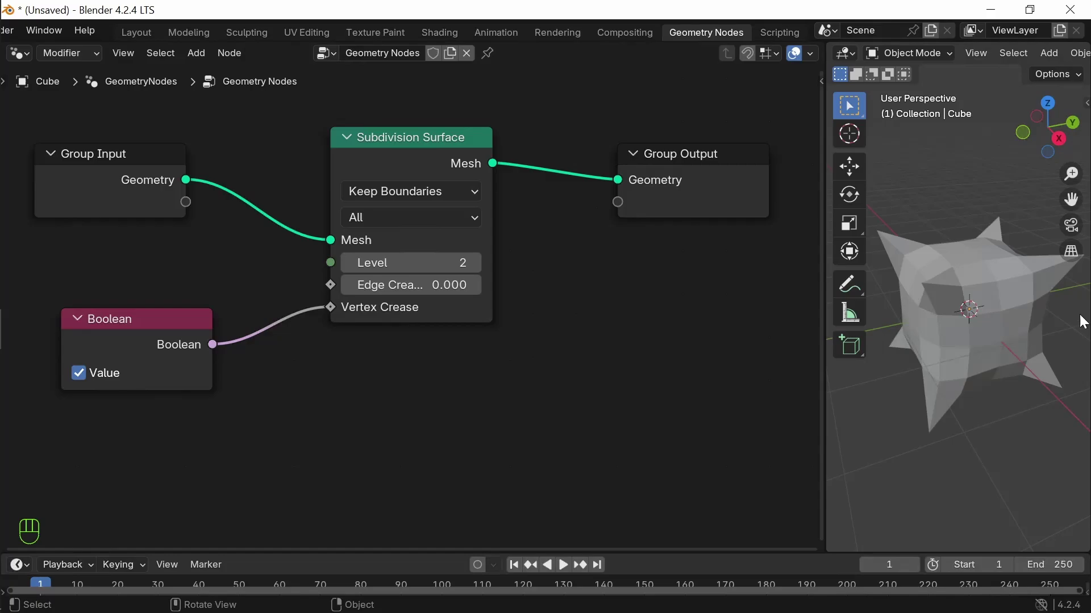
pyautogui.moveTo(980, 380); pyautogui.dragTo(931, 298, button='middle')
# - Move the Group Output node farther away from the Subdivision Surface node
pyautogui.click(497, 451)
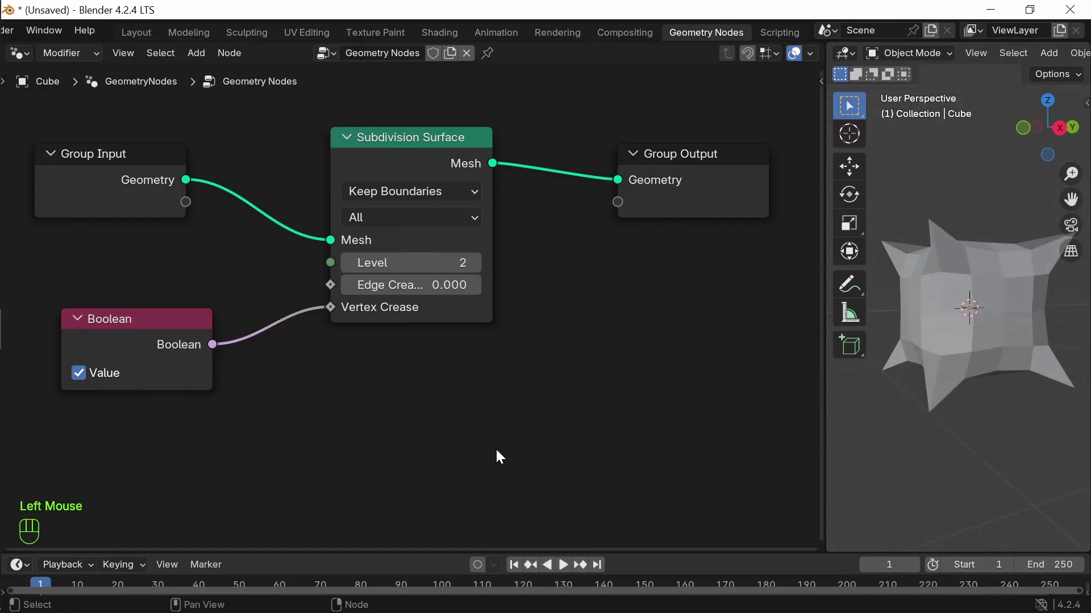
pyautogui.click(279, 434)
pyautogui.moveTo(687, 178); pyautogui.dragTo(732, 172)
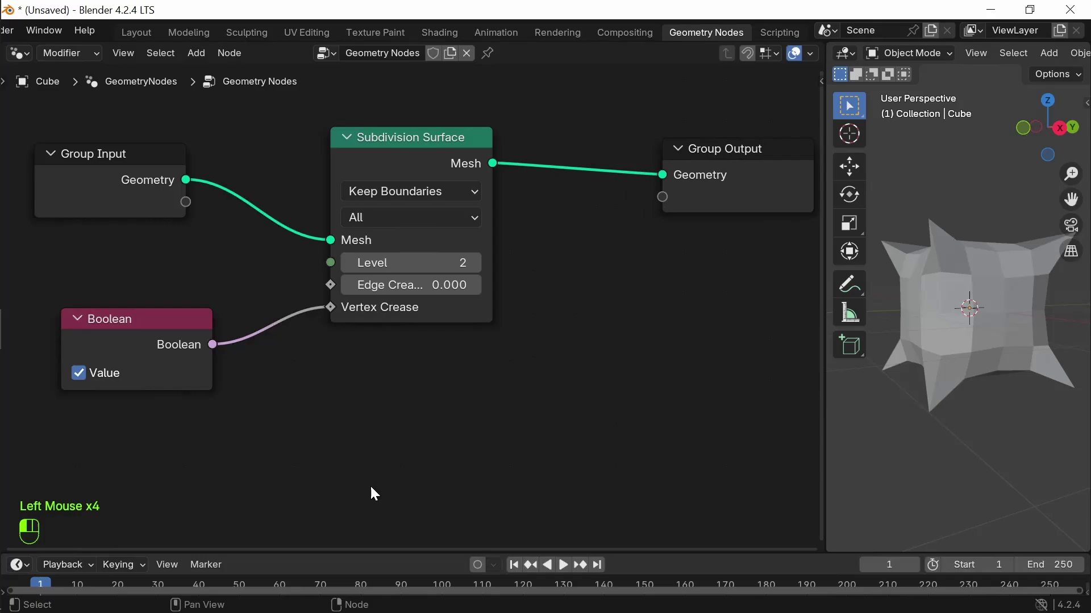
pyautogui.rightClick(63, 466)
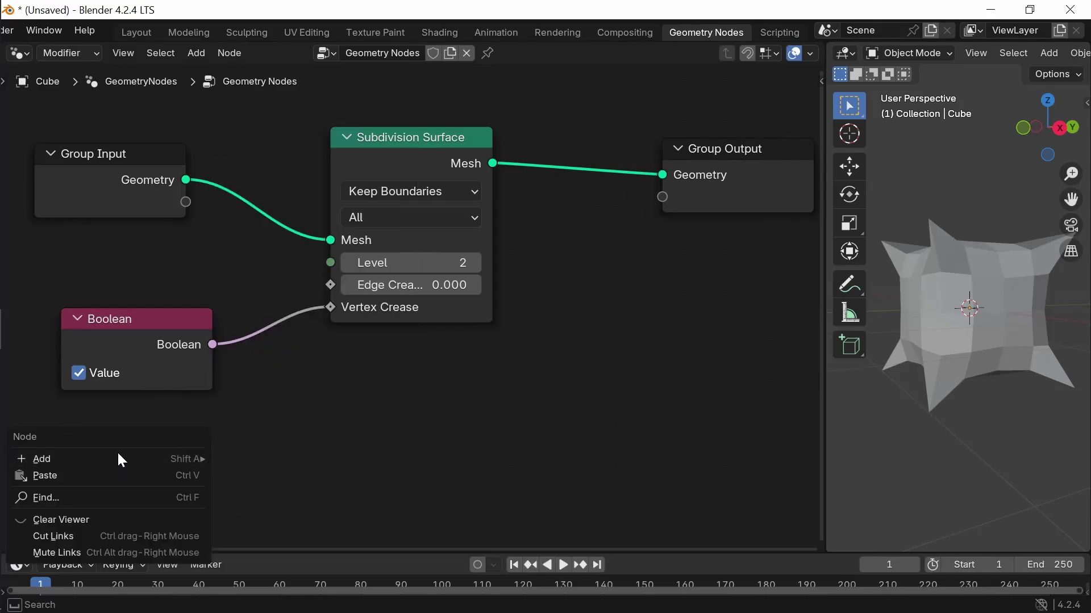
pyautogui.moveTo(123, 459)
pyautogui.moveTo(304, 176)
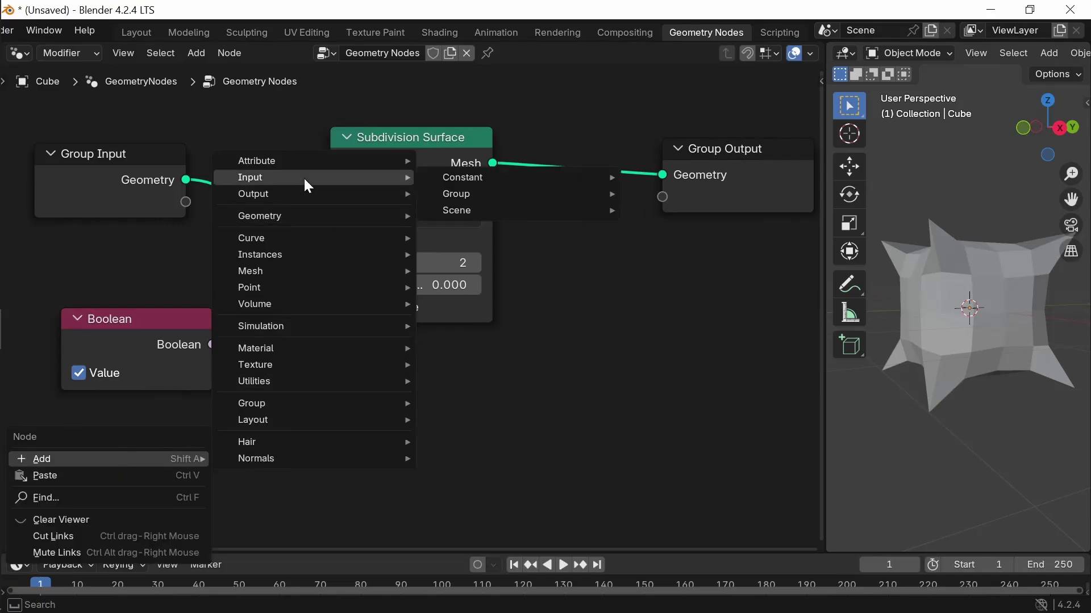
pyautogui.moveTo(468, 177)
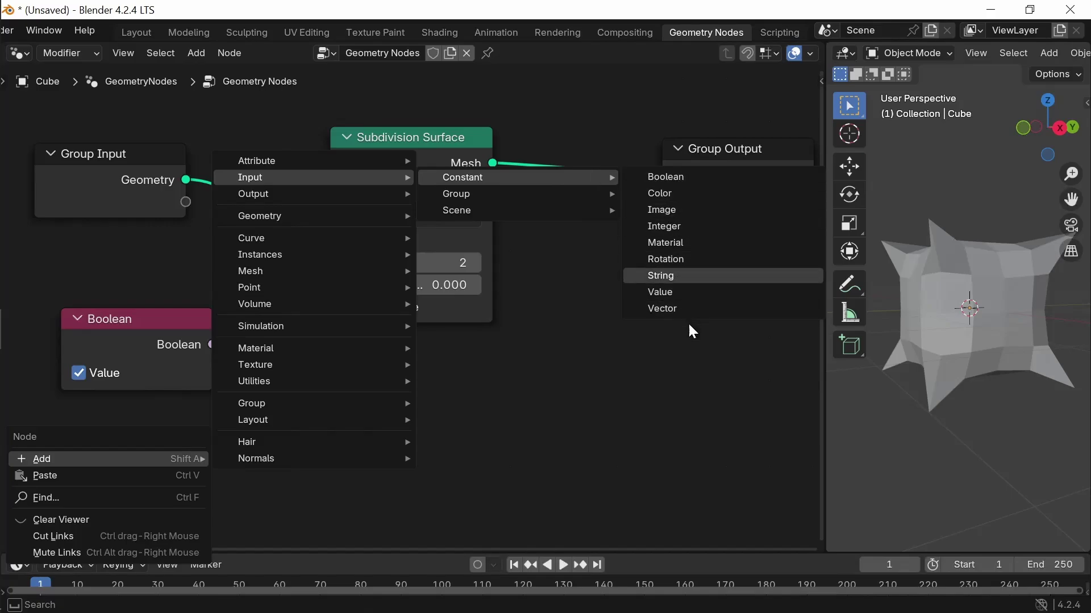
pyautogui.click(674, 434)
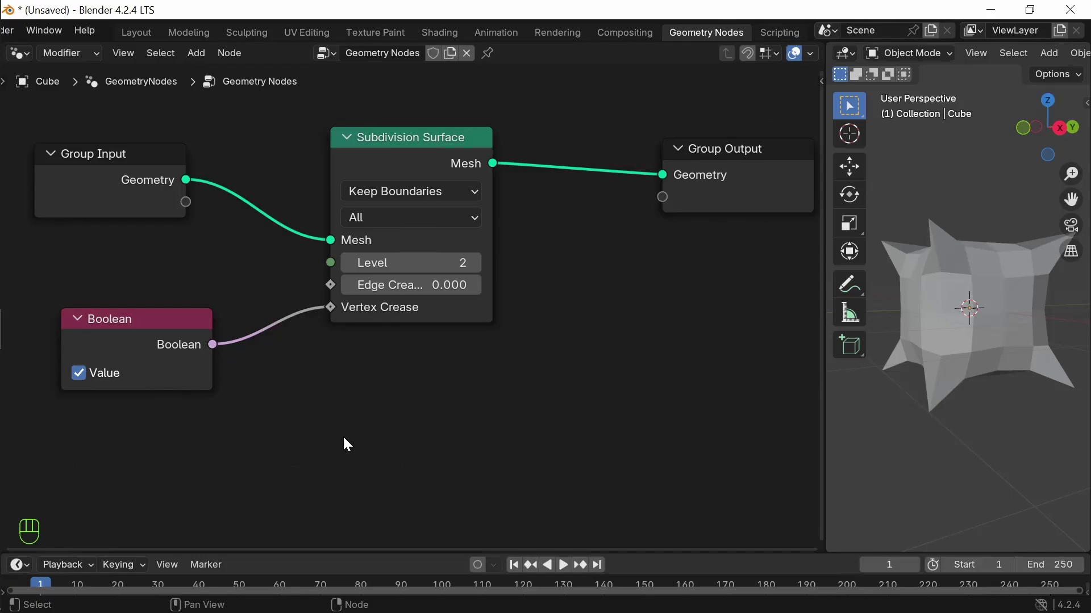
# - Add a Set Shade Smooth node on the link between Subdivision Surface and Group Output
pyautogui.hotkey('shift', 'a')
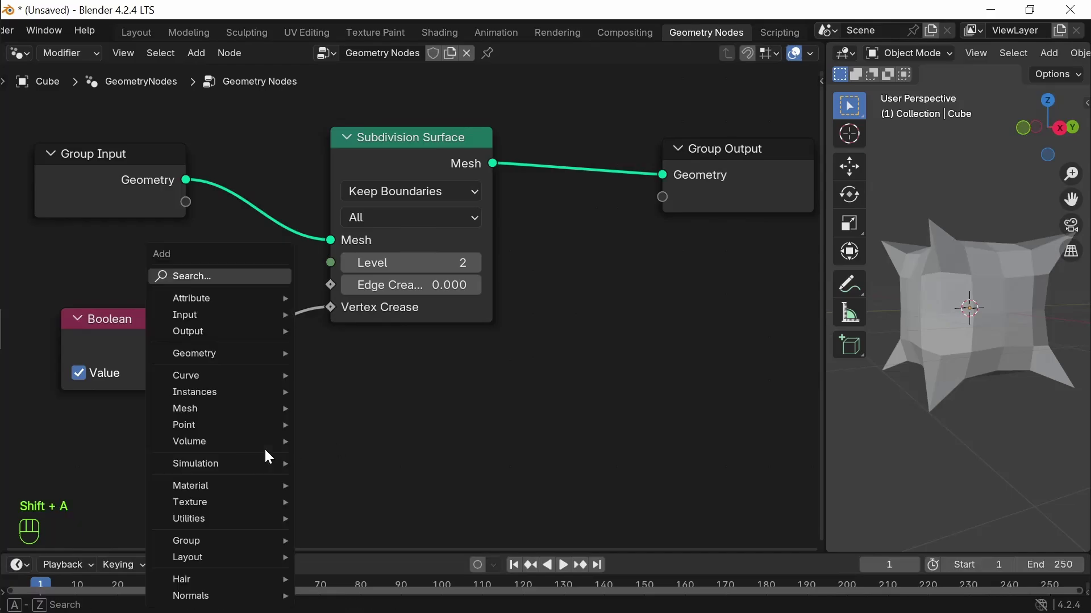
pyautogui.write('shade smo')
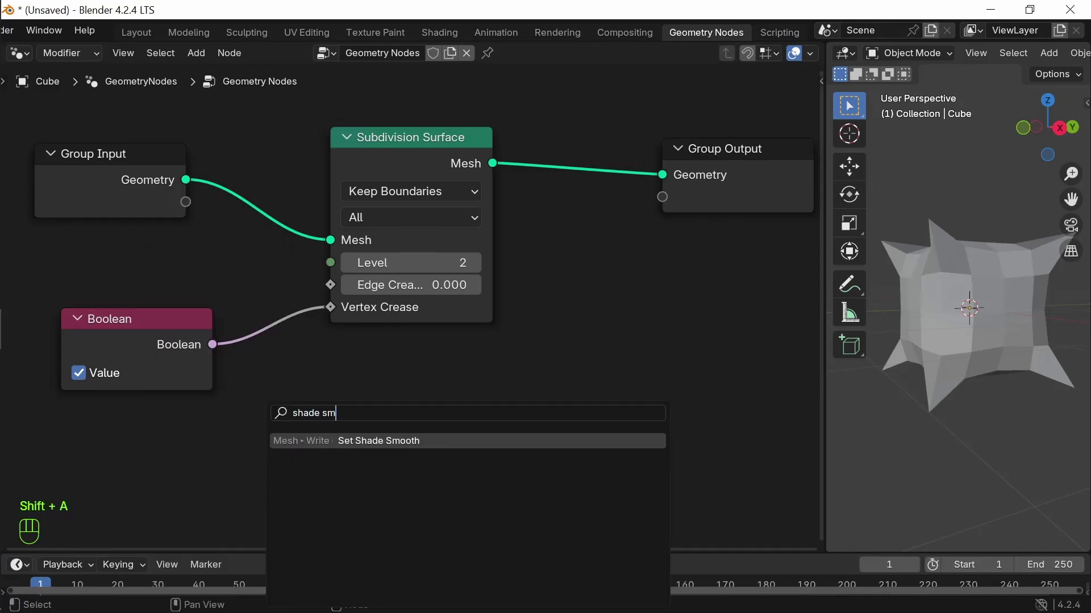
pyautogui.click(358, 441)
pyautogui.click(577, 154)
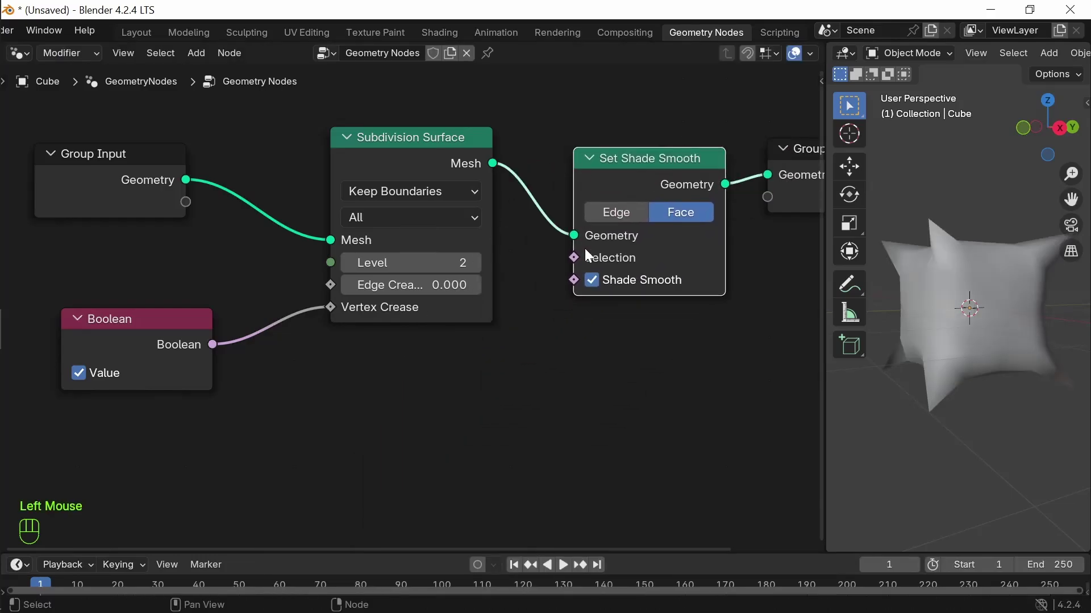
# - Turn off Shade Smooth on the Set Shade Smooth node and connect the Boolean node's output to that input
pyautogui.moveTo(1002, 305); pyautogui.dragTo(1023, 346, button='middle')
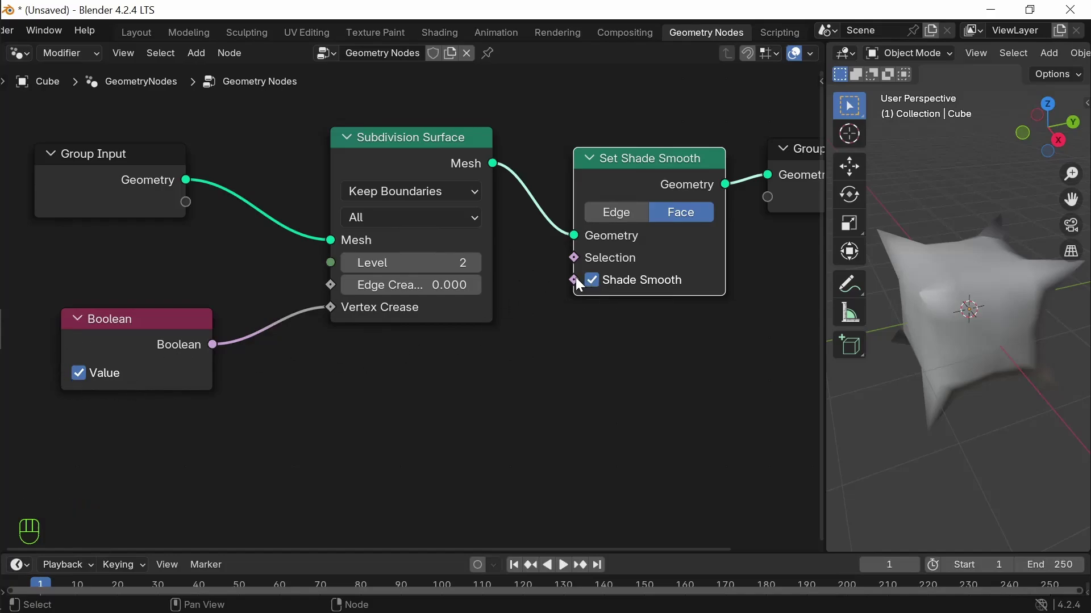
pyautogui.click(592, 279)
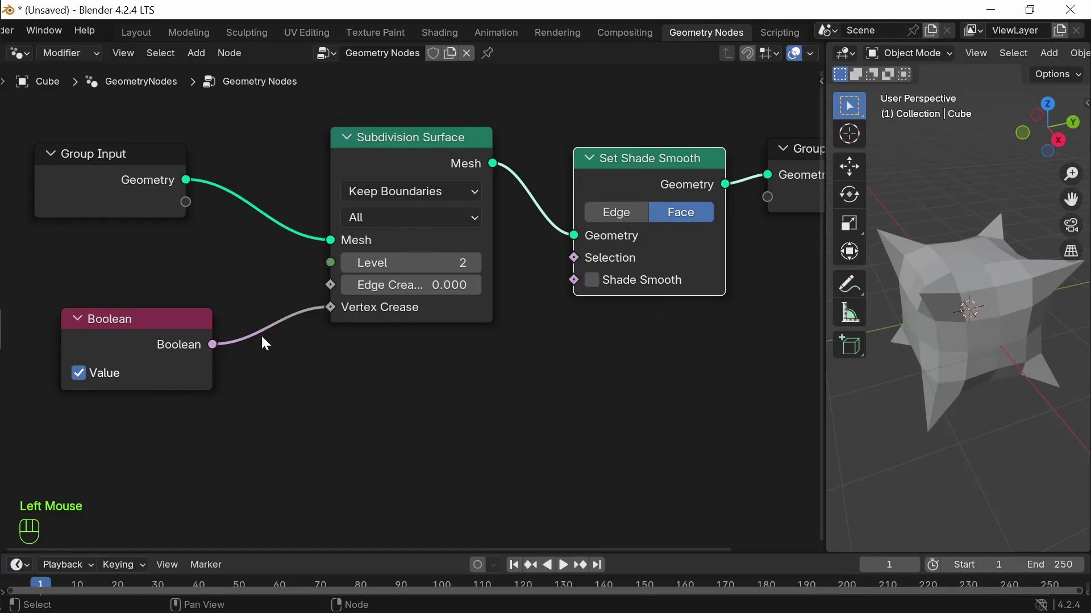
pyautogui.click(245, 341)
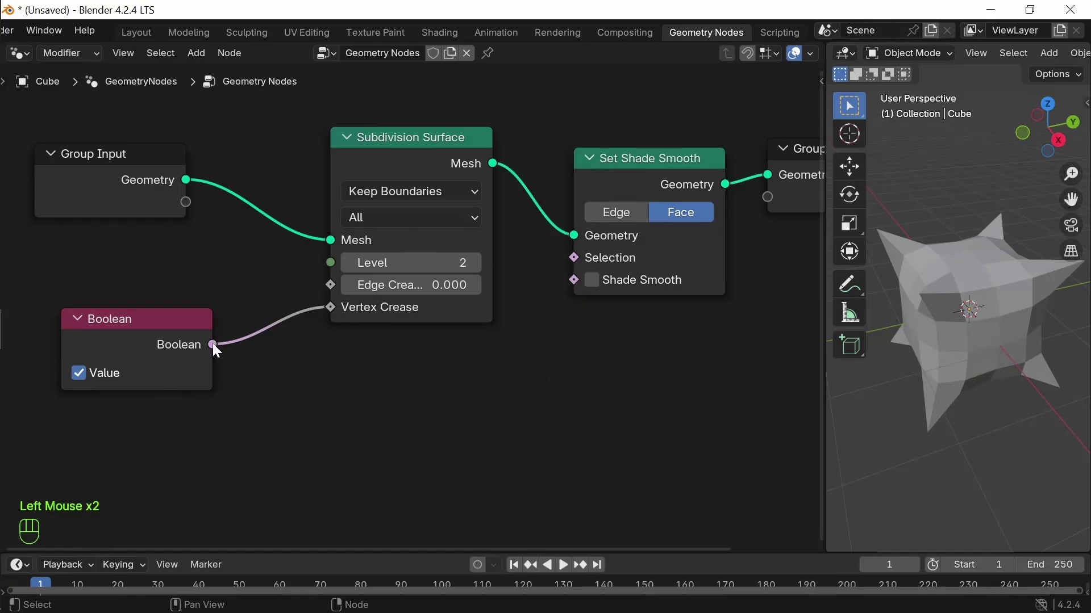
pyautogui.moveTo(212, 344)
pyautogui.mouseDown()
pyautogui.moveTo(280, 365)
pyautogui.moveTo(574, 280)
pyautogui.mouseUp()
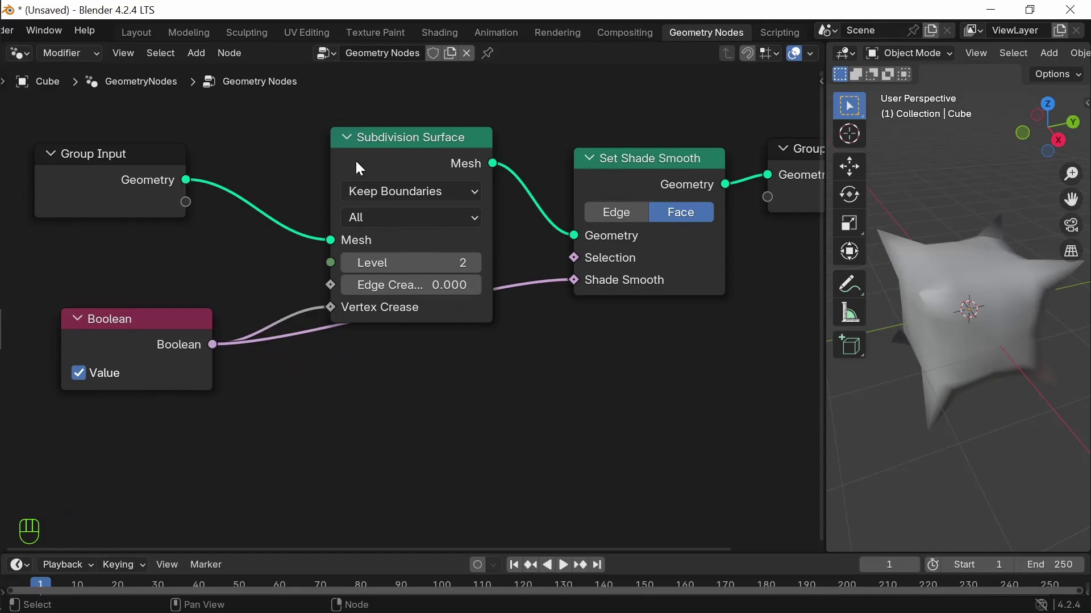
pyautogui.moveTo(355, 159); pyautogui.dragTo(471, 464, button='middle')
pyautogui.click(165, 347)
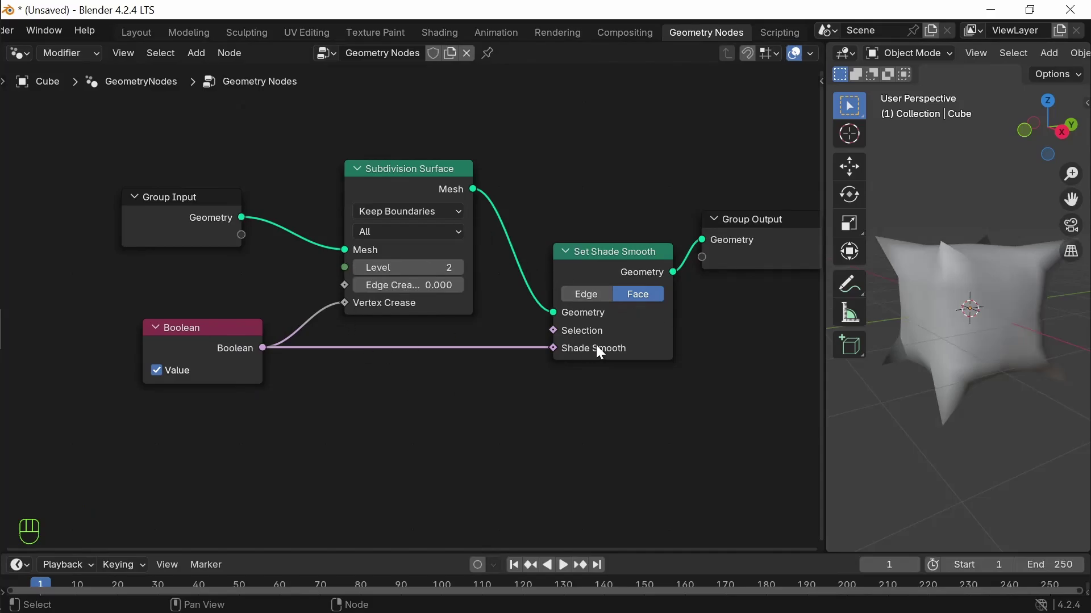
# - Connect the Boolean output to the Subdivision Surface node's Level input while Value is off, and switch Value back on
pyautogui.click(156, 371)
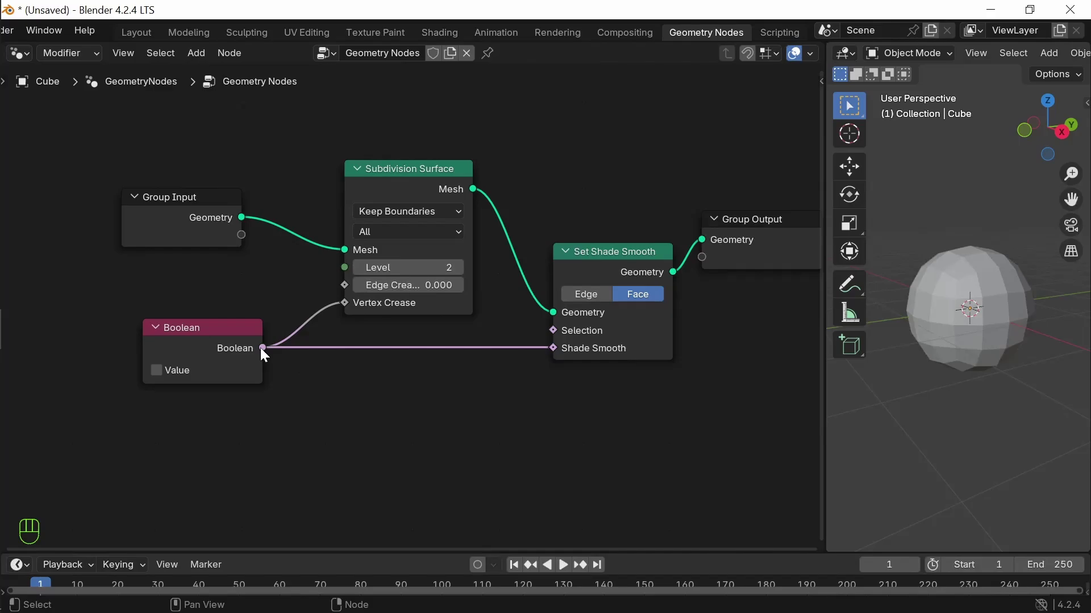
pyautogui.moveTo(261, 347)
pyautogui.moveTo(263, 348); pyautogui.dragTo(341, 273)
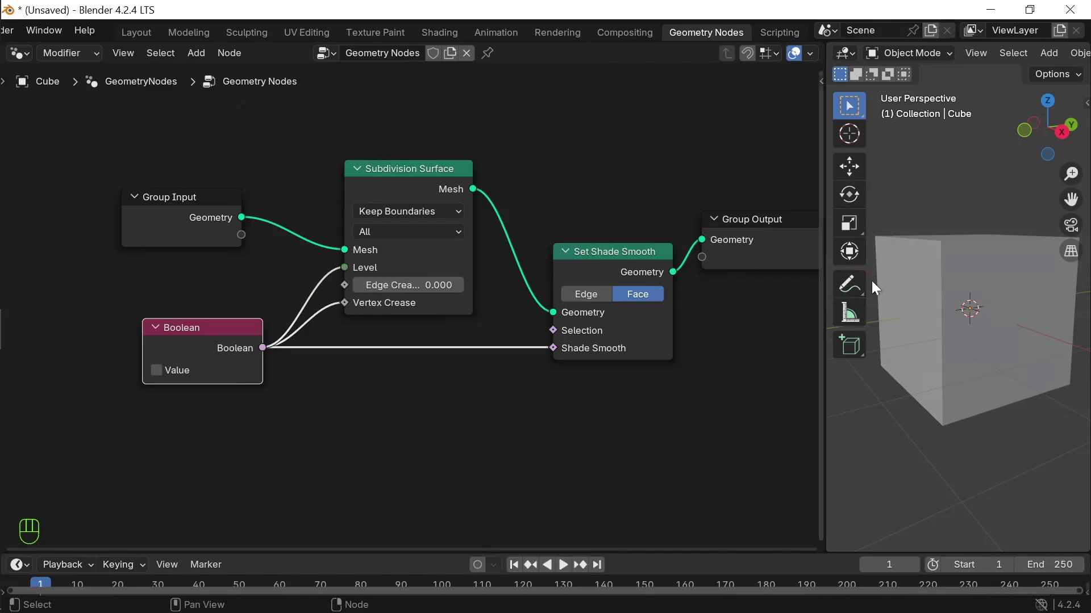
pyautogui.click(155, 372)
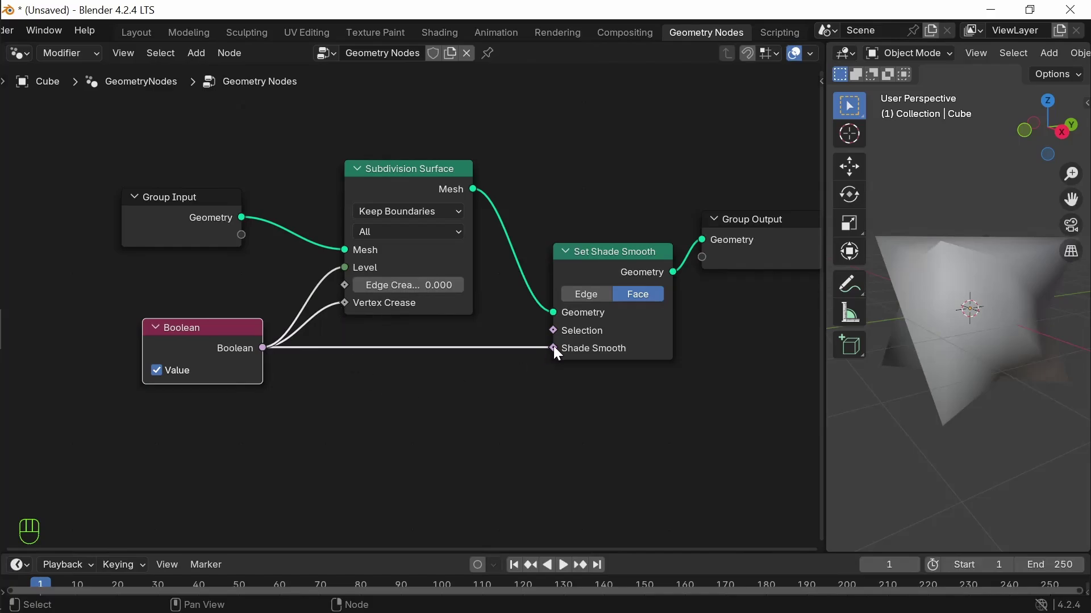
# - Spread the nodes apart to leave a wide gap between Subdivision Surface and Set Shade Smooth
pyautogui.moveTo(554, 347)
pyautogui.moveTo(227, 328); pyautogui.dragTo(187, 328)
pyautogui.click(291, 425)
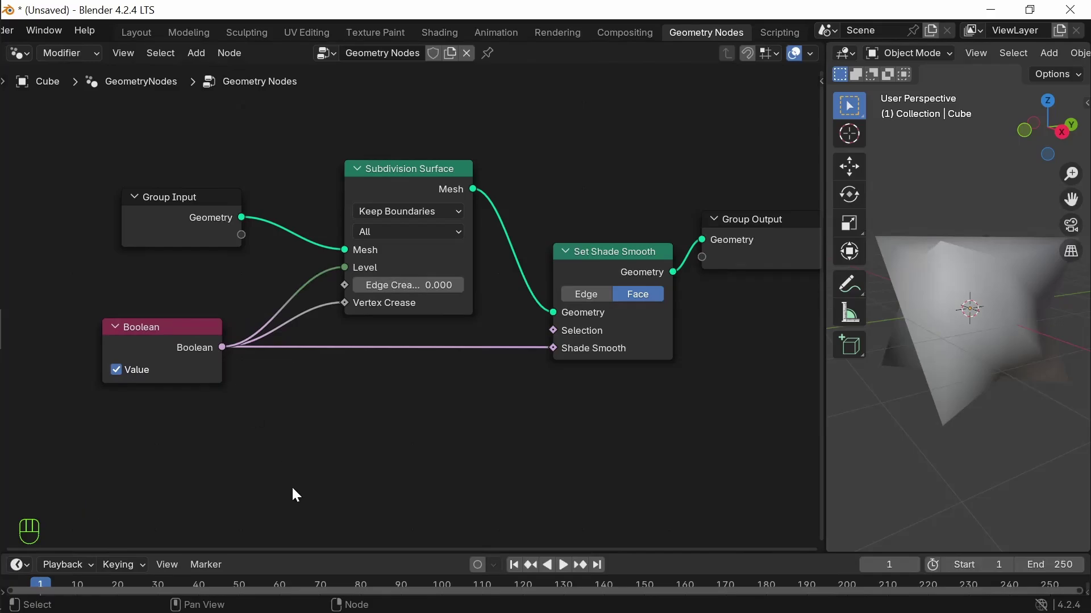
pyautogui.moveTo(185, 194); pyautogui.dragTo(138, 195)
pyautogui.moveTo(404, 163); pyautogui.dragTo(315, 163)
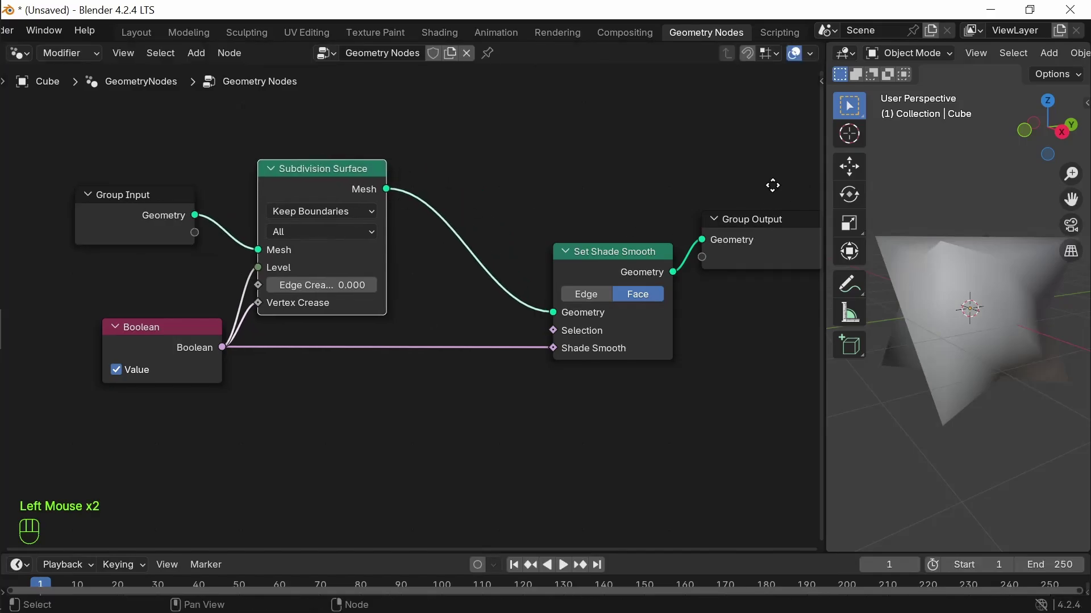
pyautogui.moveTo(632, 251); pyautogui.dragTo(682, 210)
pyautogui.click(572, 418)
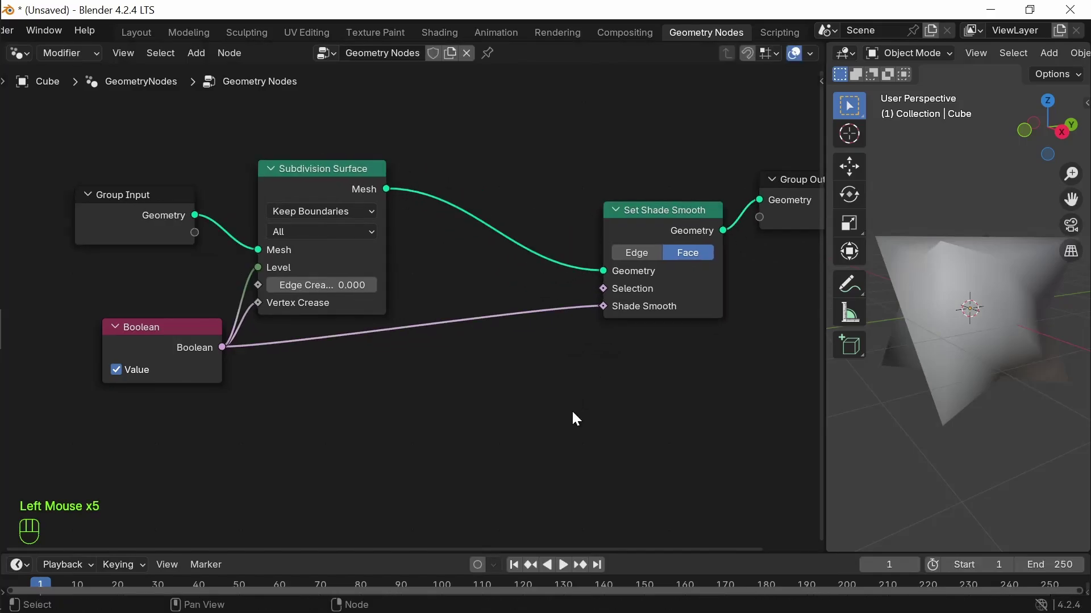
# - Add a Transform Geometry node on the link between Subdivision Surface and Set Shade Smooth
pyautogui.hotkey('shift', 'a')
pyautogui.moveTo(573, 414)
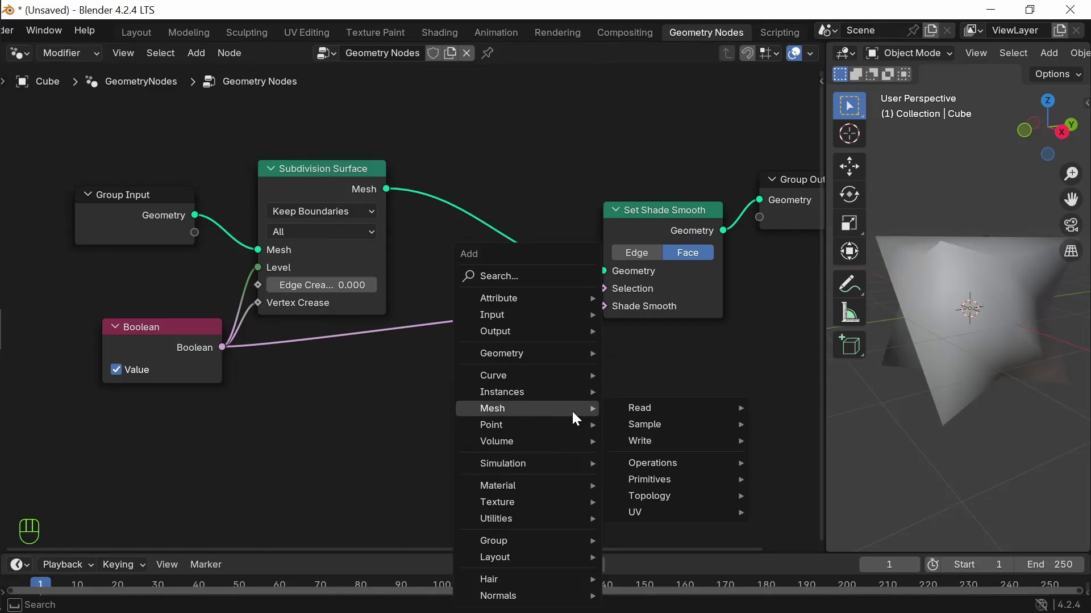
pyautogui.write('trans')
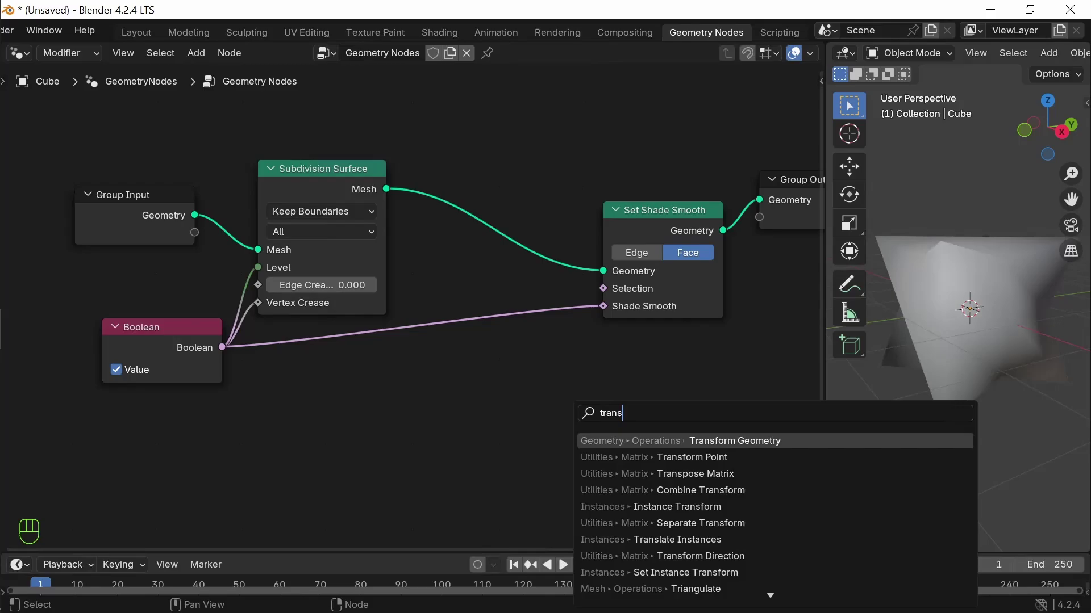
pyautogui.press('Return')
pyautogui.click(426, 177)
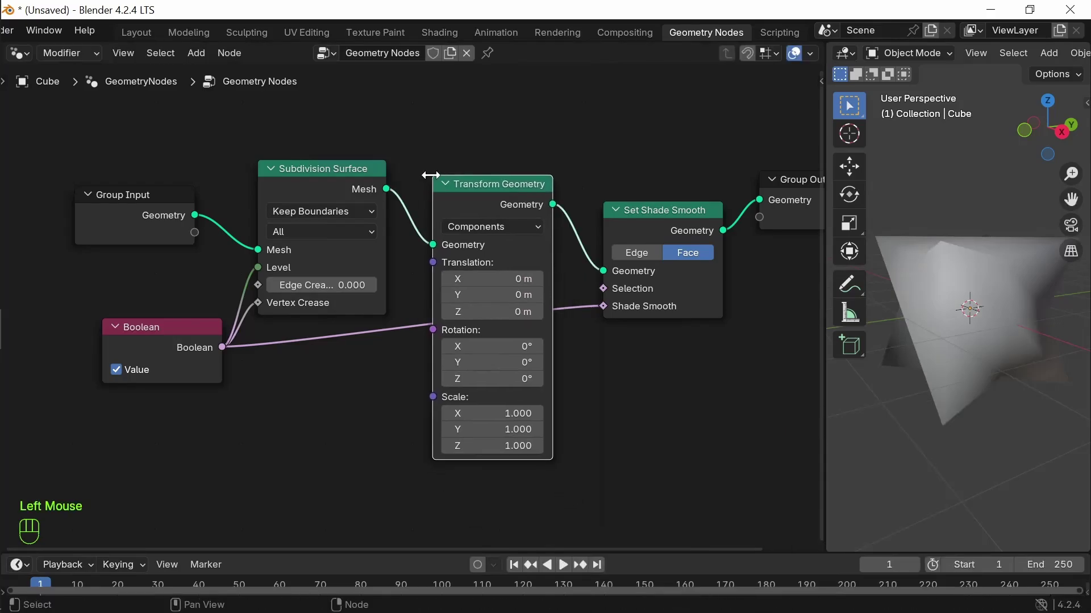
# - With Set Shade Smooth moved lower, connect the Boolean output to Transform Geometry's Translation input and turn Value off
pyautogui.moveTo(647, 228); pyautogui.dragTo(671, 407)
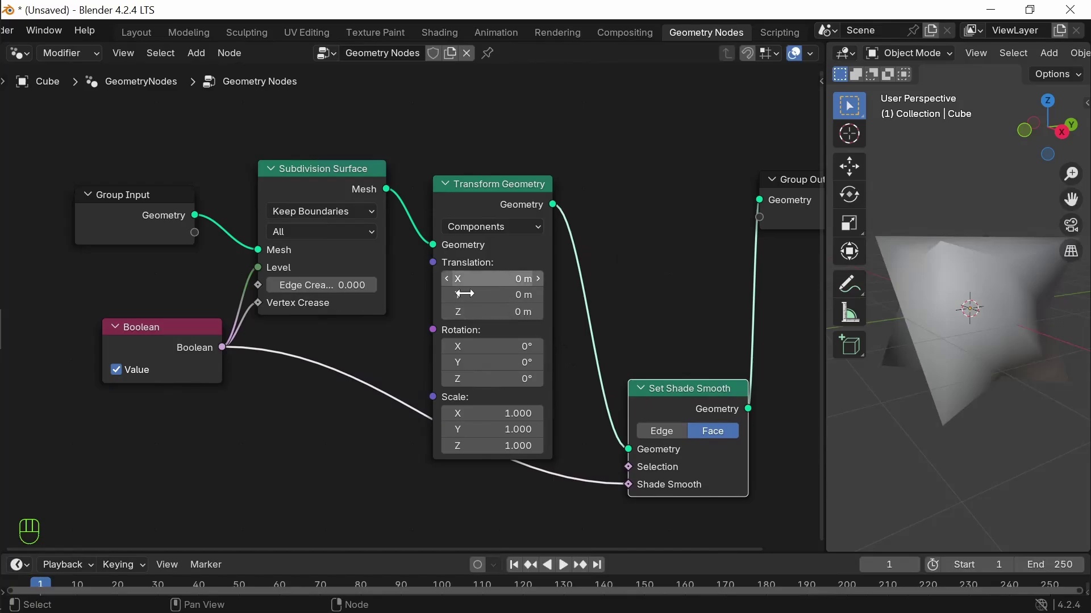
pyautogui.moveTo(222, 348); pyautogui.dragTo(422, 266)
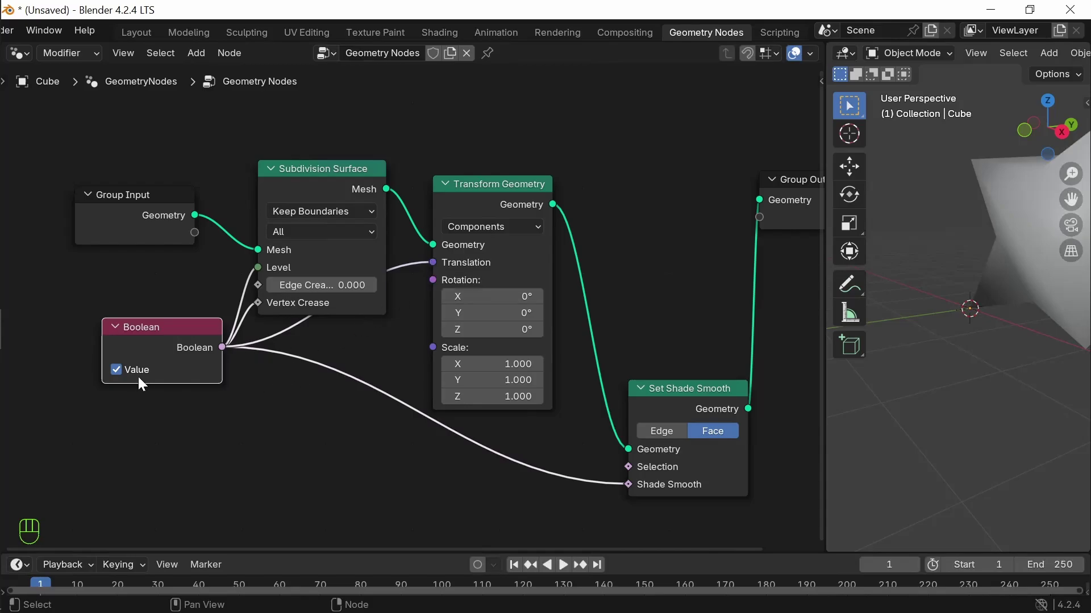
pyautogui.click(117, 370)
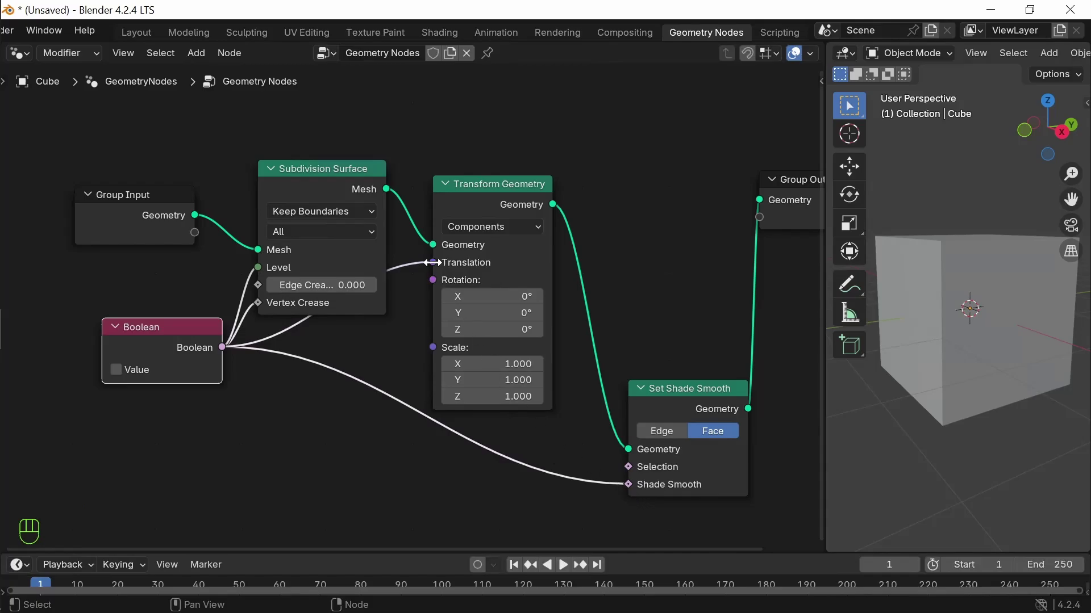
# - Remove the Transform Geometry node with its neighbours kept linked, and shift the Subdivision Surface node into the gap
pyautogui.moveTo(433, 264)
pyautogui.moveTo(434, 263); pyautogui.dragTo(495, 188)
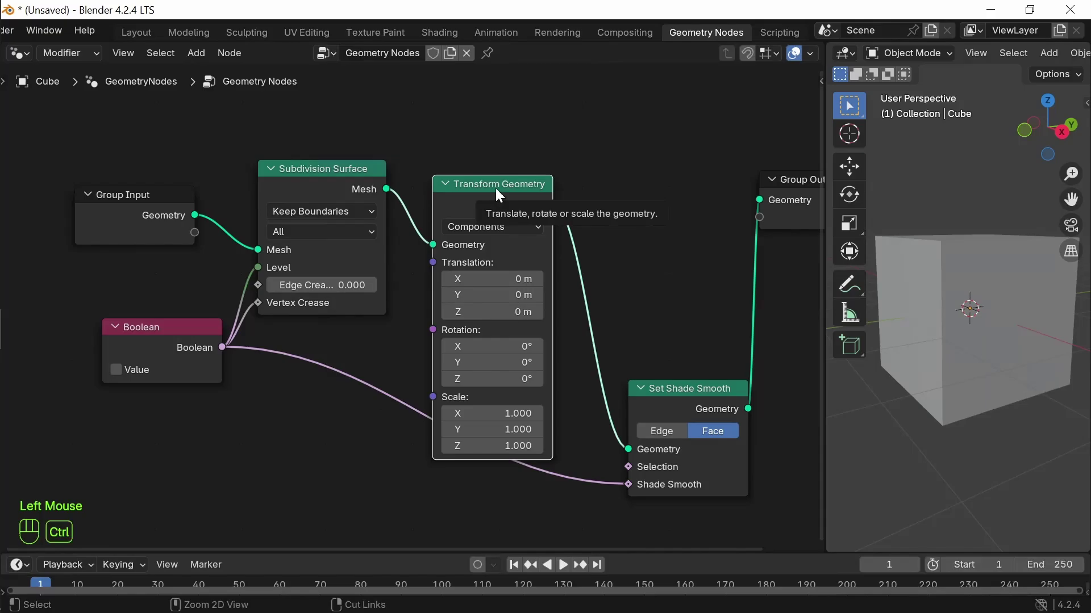
pyautogui.hotkey('ctrl', 'x')
pyautogui.moveTo(340, 189); pyautogui.dragTo(434, 191)
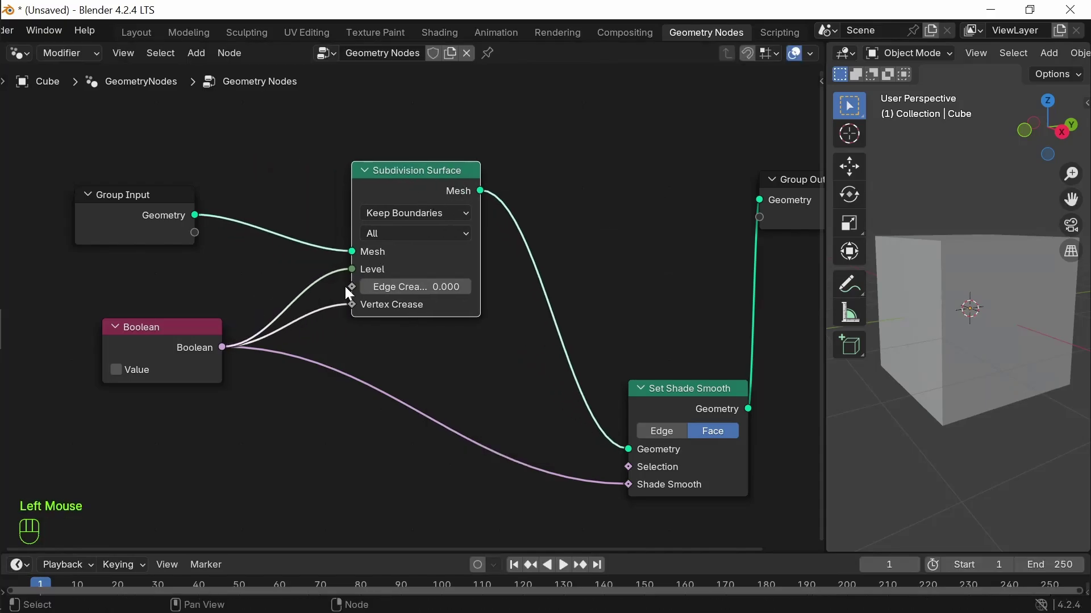
# - Disconnect the Boolean from Subdivision Surface's Level input, set Level to 3, and turn the Boolean node's Value on
pyautogui.moveTo(350, 269); pyautogui.dragTo(337, 291)
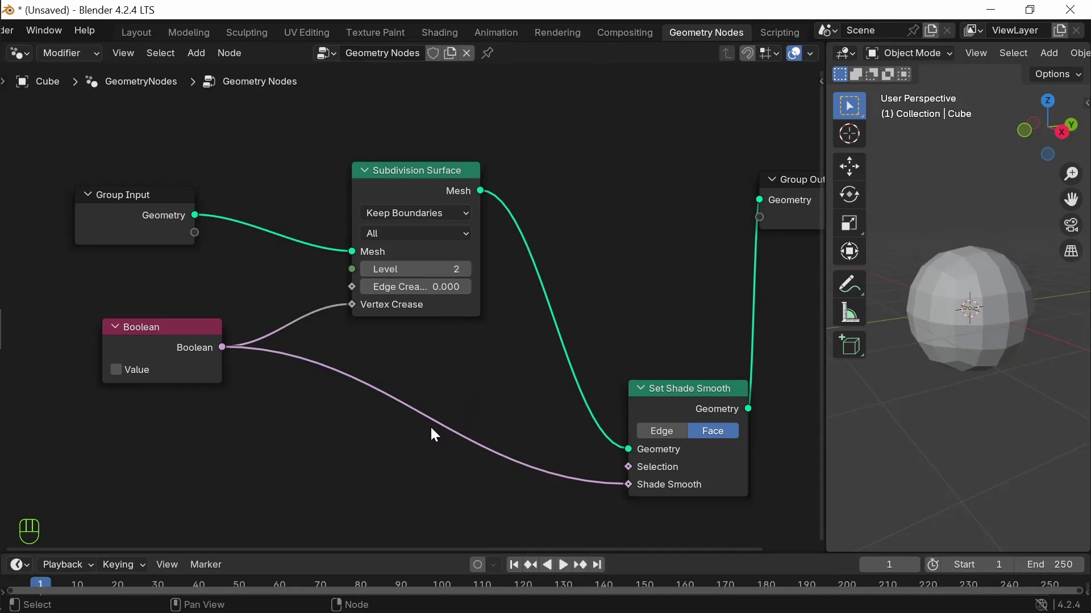
pyautogui.moveTo(149, 335); pyautogui.dragTo(129, 335)
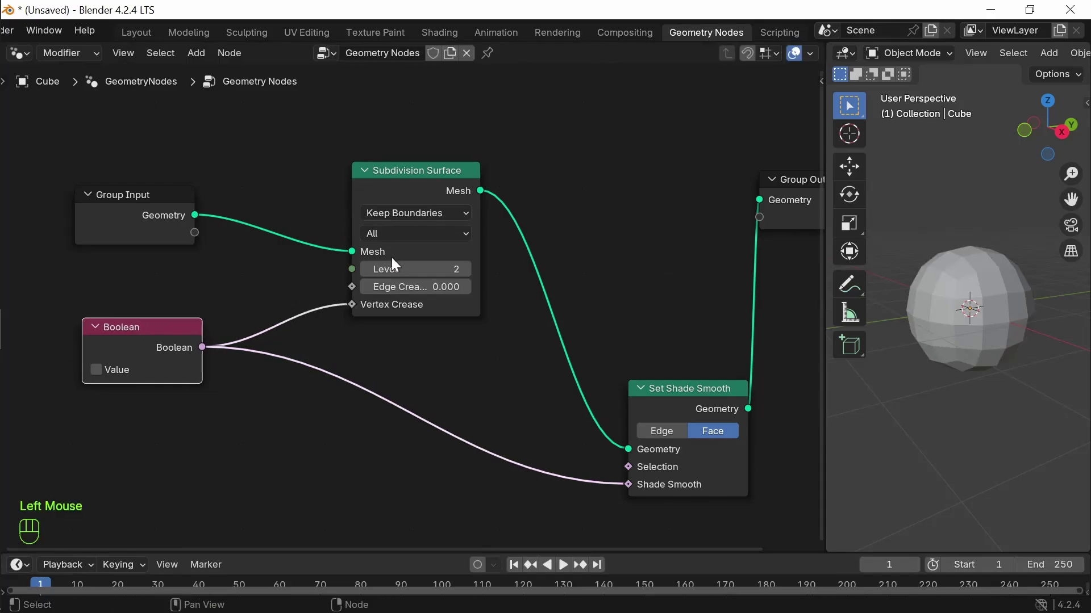
pyautogui.click(464, 268)
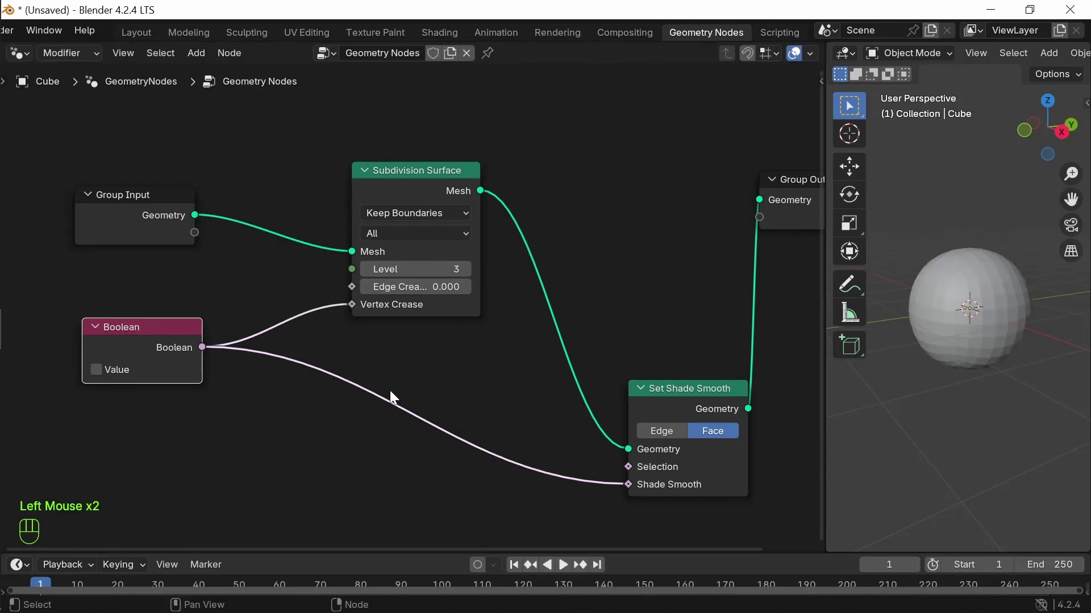
pyautogui.click(96, 371)
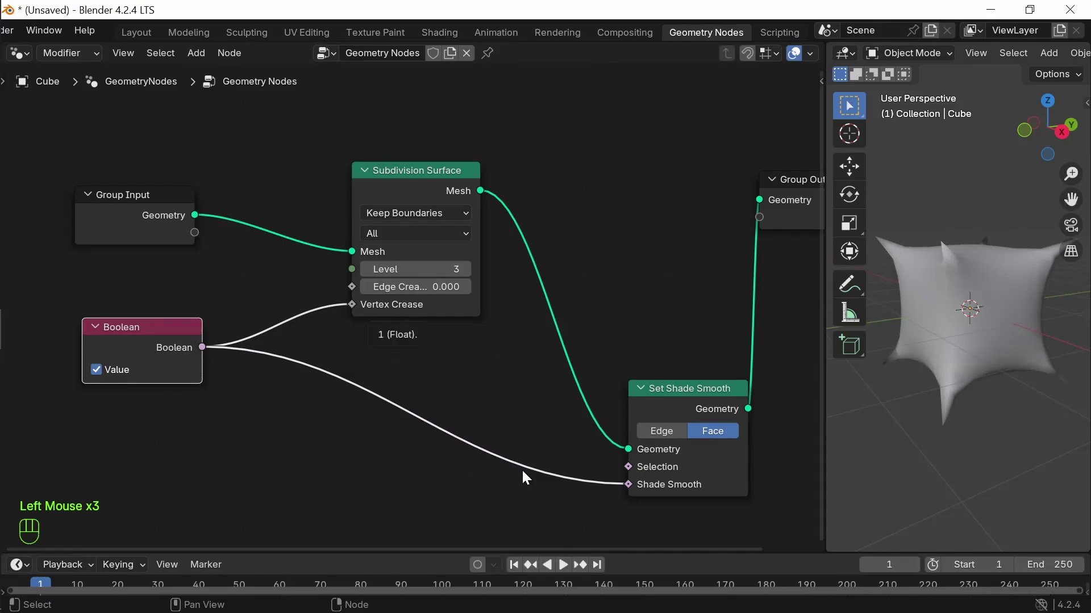
# - Add a Boolean Math node on the link between the Boolean node and Set Shade Smooth's Shade Smooth input
pyautogui.click(251, 460)
pyautogui.hotkey('shift', 'a')
pyautogui.moveTo(253, 463)
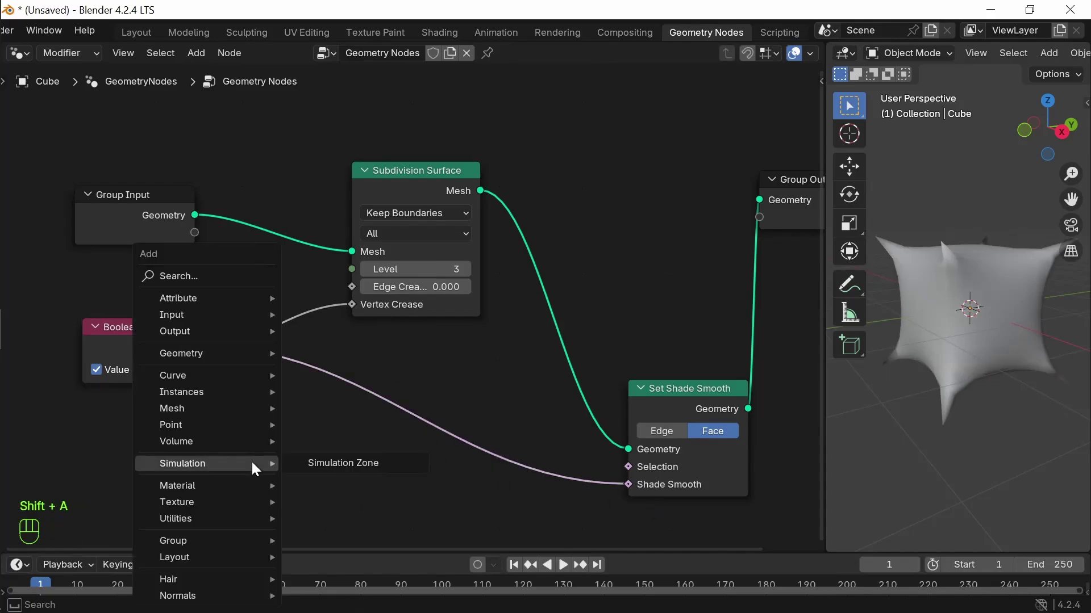
pyautogui.write('math')
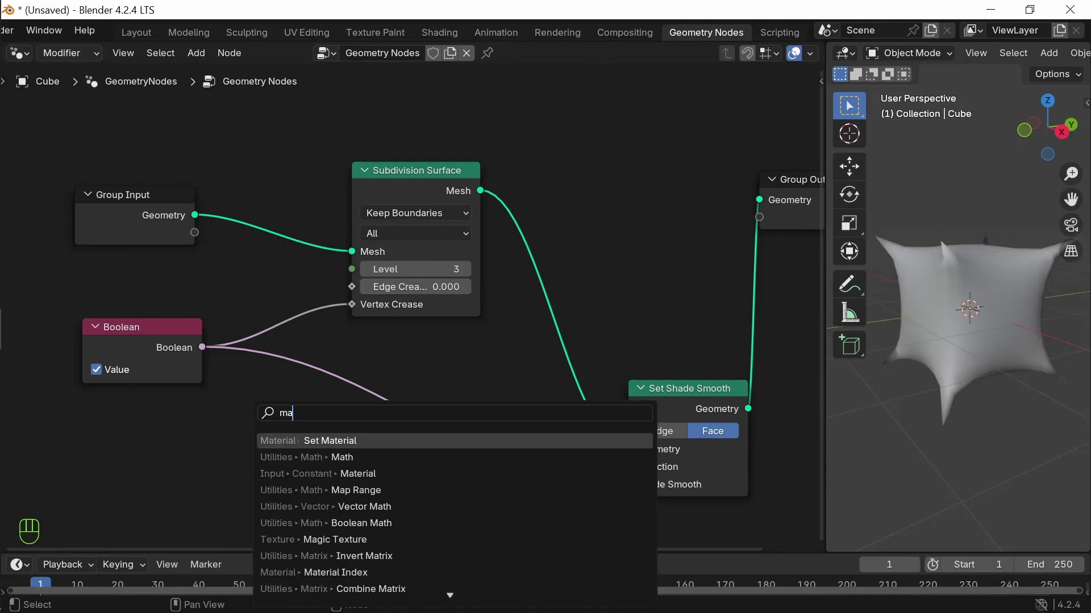
pyautogui.click(383, 474)
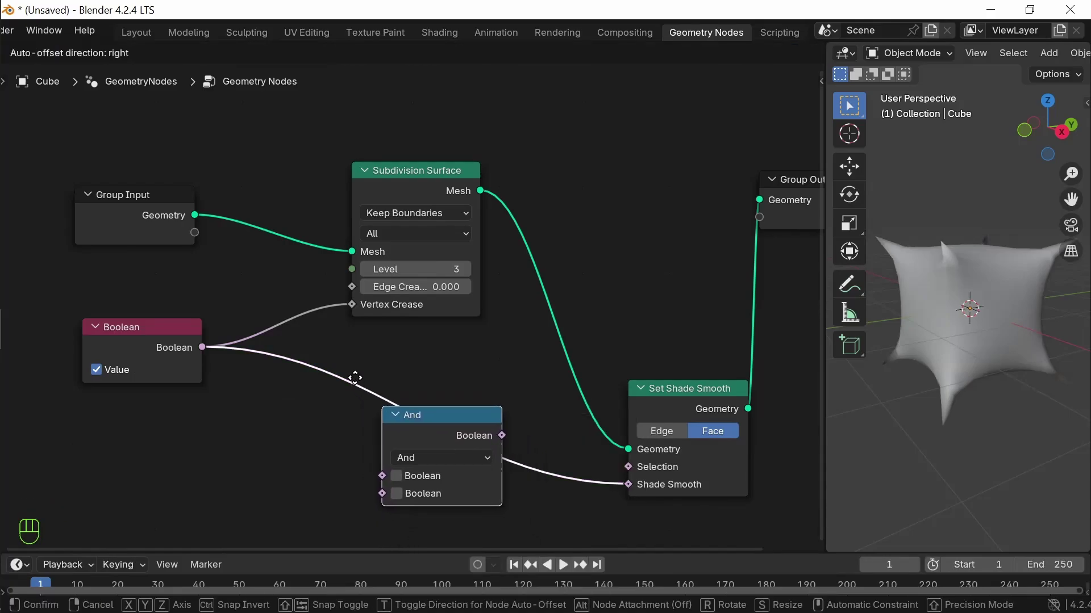
pyautogui.click(358, 373)
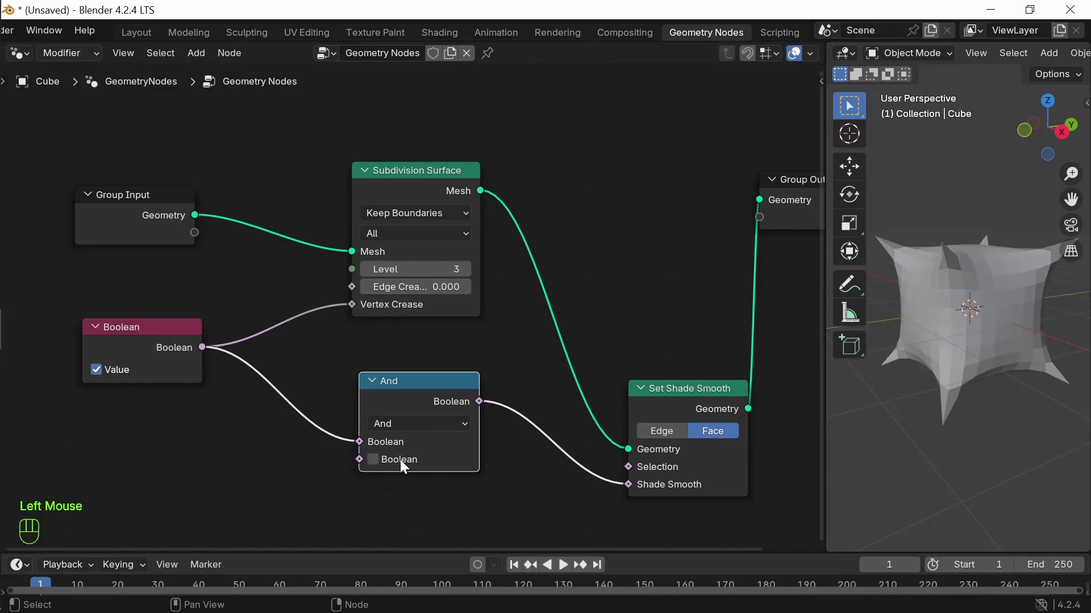
# - Set the Boolean Math node's operation to Not
pyautogui.click(437, 425)
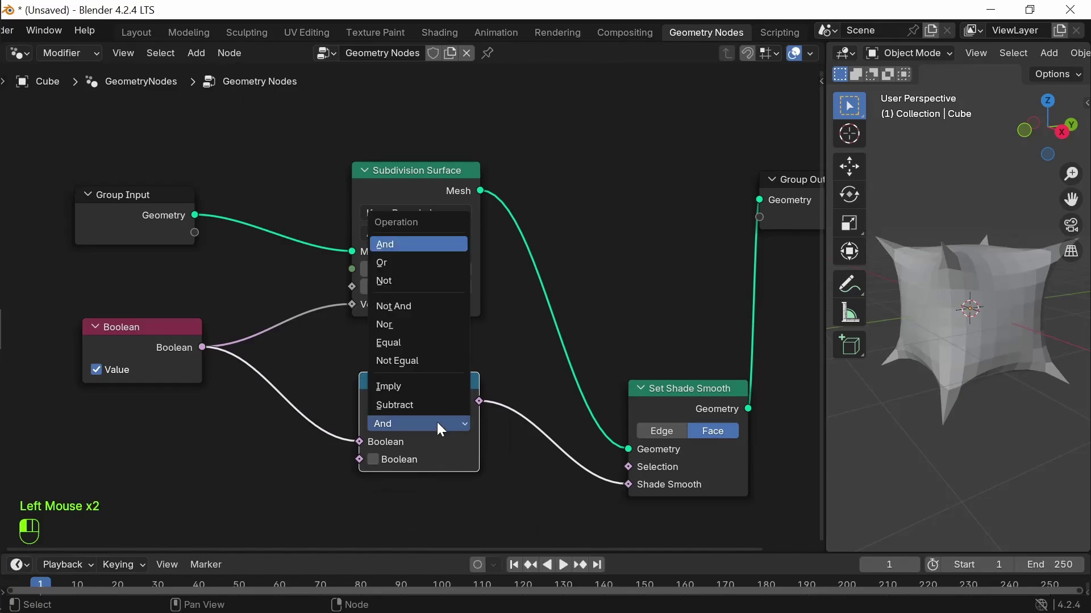
pyautogui.click(407, 325)
pyautogui.click(393, 279)
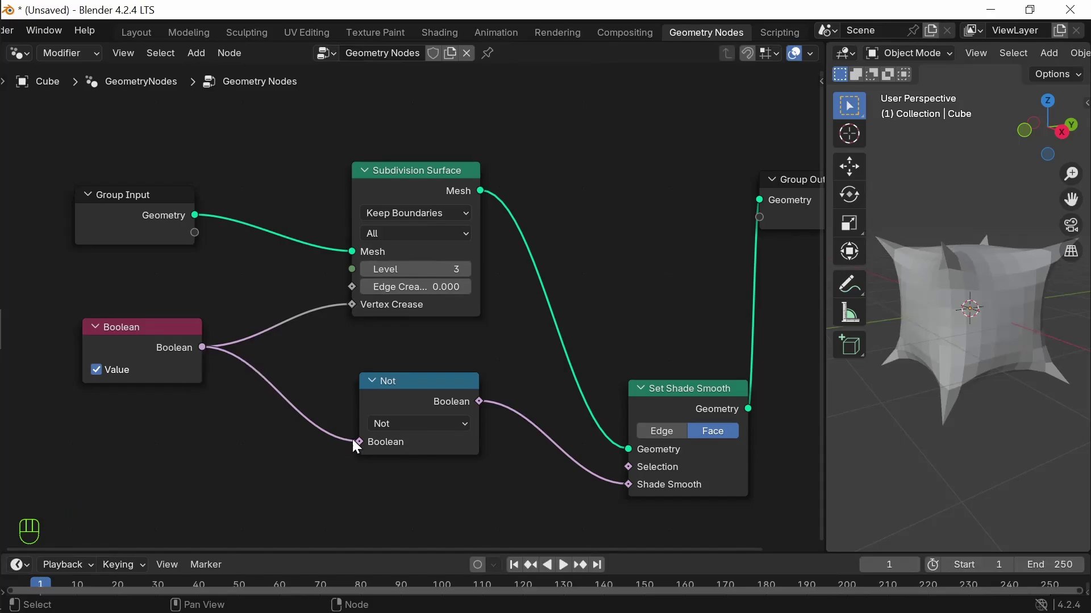
# - Turn the Boolean node's Value off and move the Set Shade Smooth node up, between the Not and Group Output nodes
pyautogui.moveTo(357, 441)
pyautogui.moveTo(479, 402)
pyautogui.click(97, 370)
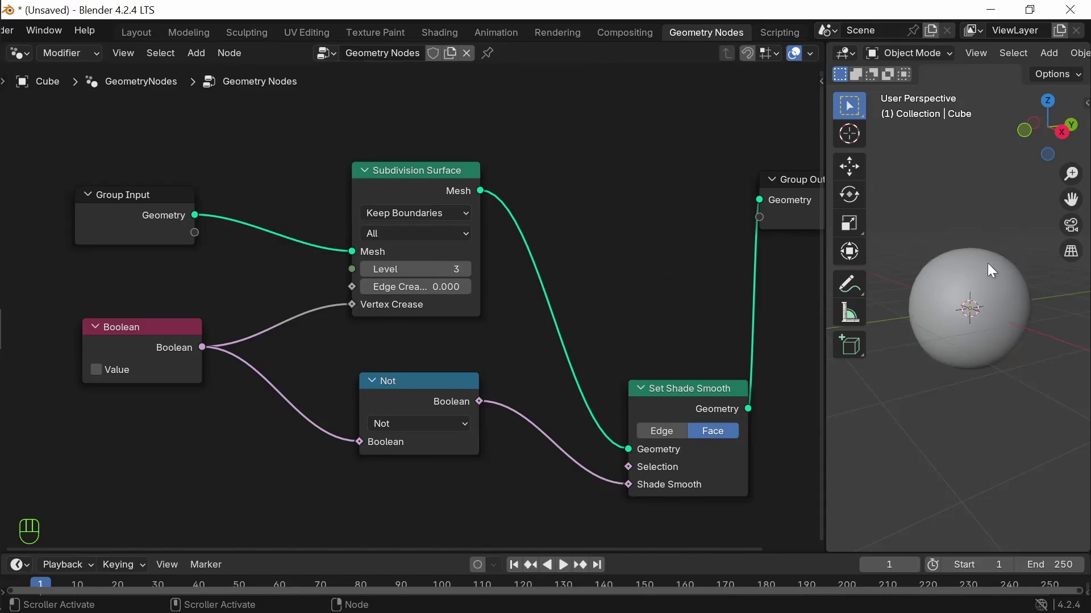
pyautogui.moveTo(967, 315); pyautogui.dragTo(954, 318, button='middle')
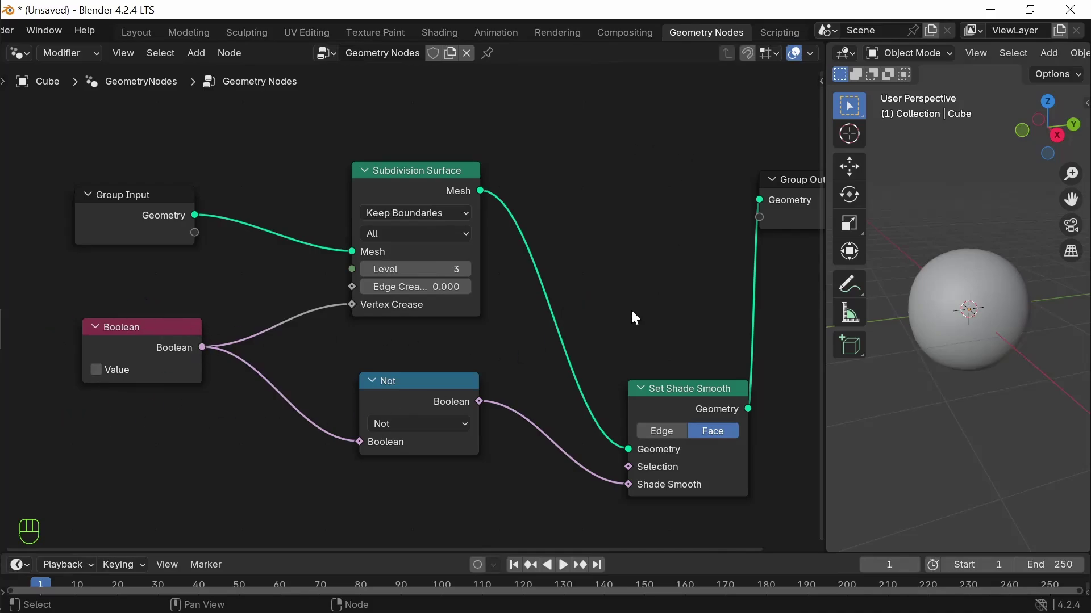
pyautogui.scroll(-2, 295, 231)
pyautogui.moveTo(614, 368); pyautogui.dragTo(567, 293)
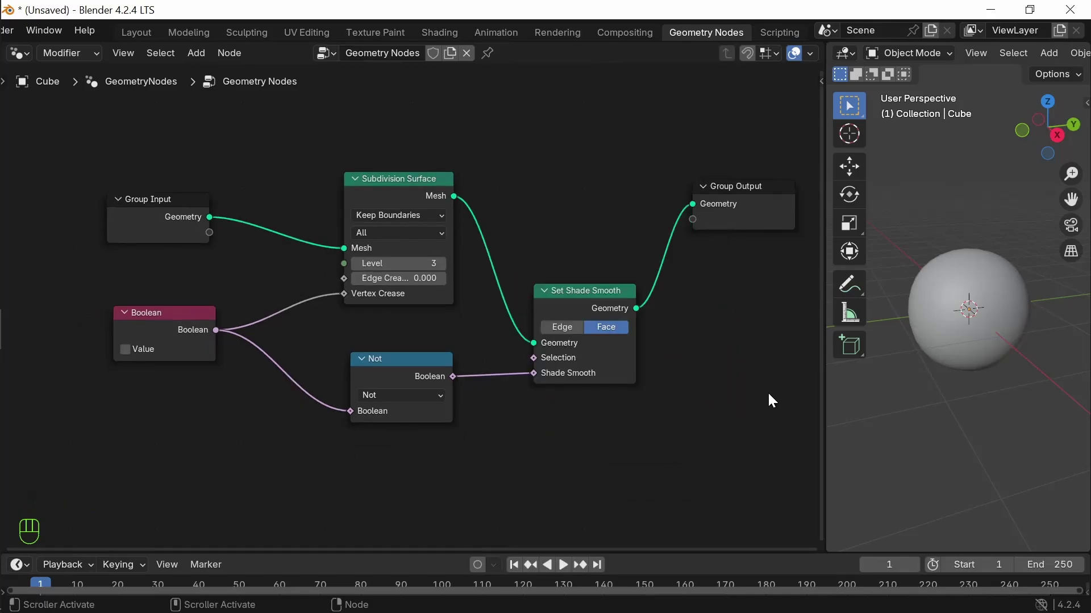